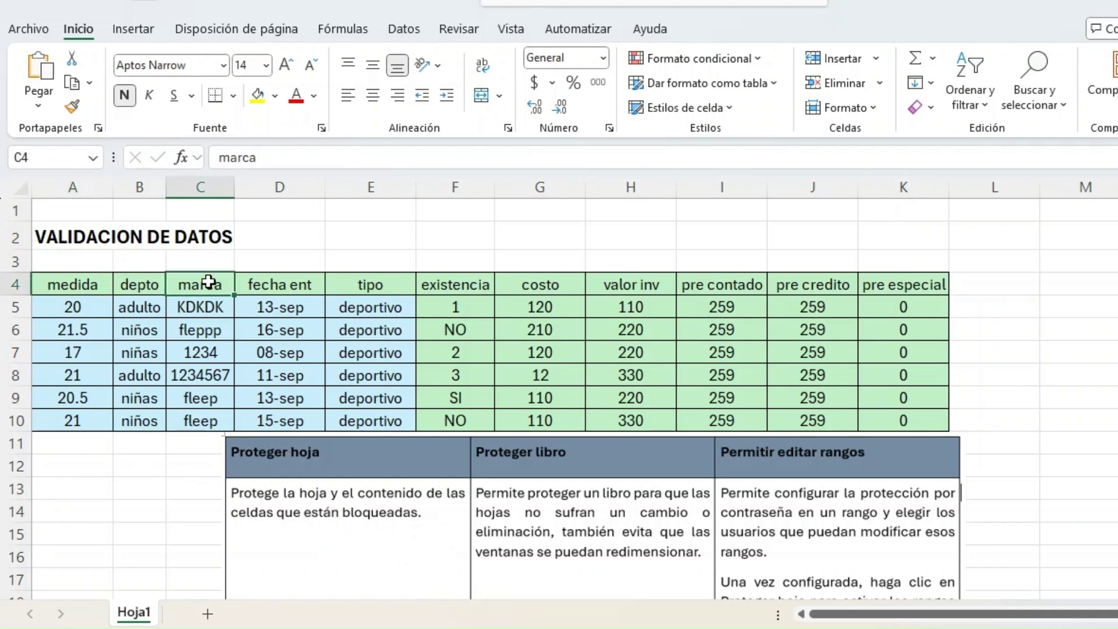
Step: Select a cell in the table and switch to the Revisar ribbon tab
left_click(84, 239)
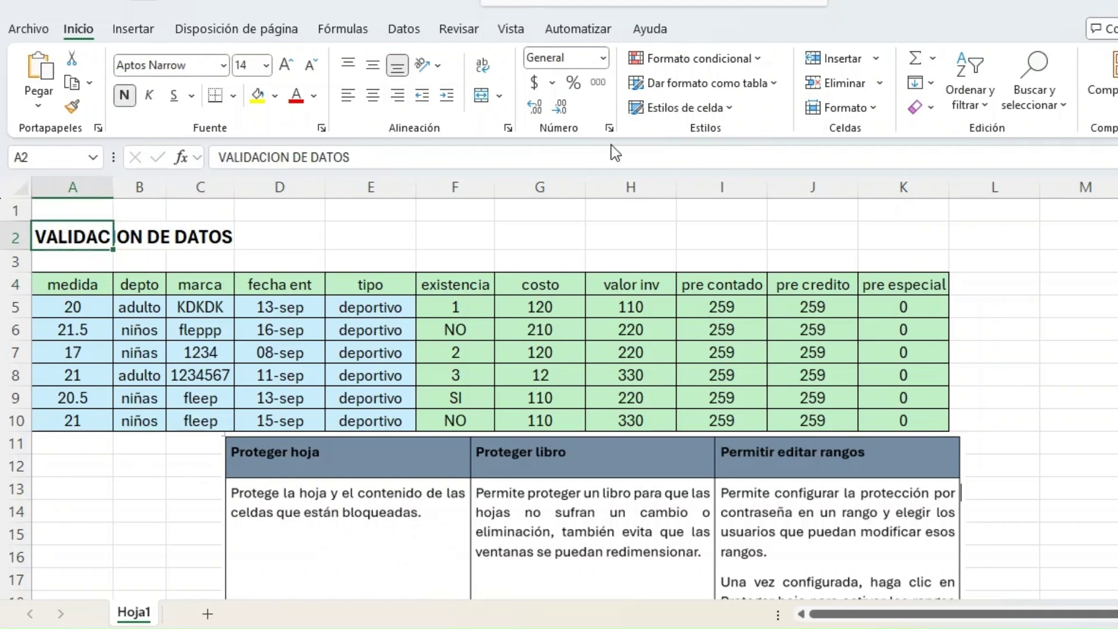
left_click(453, 29)
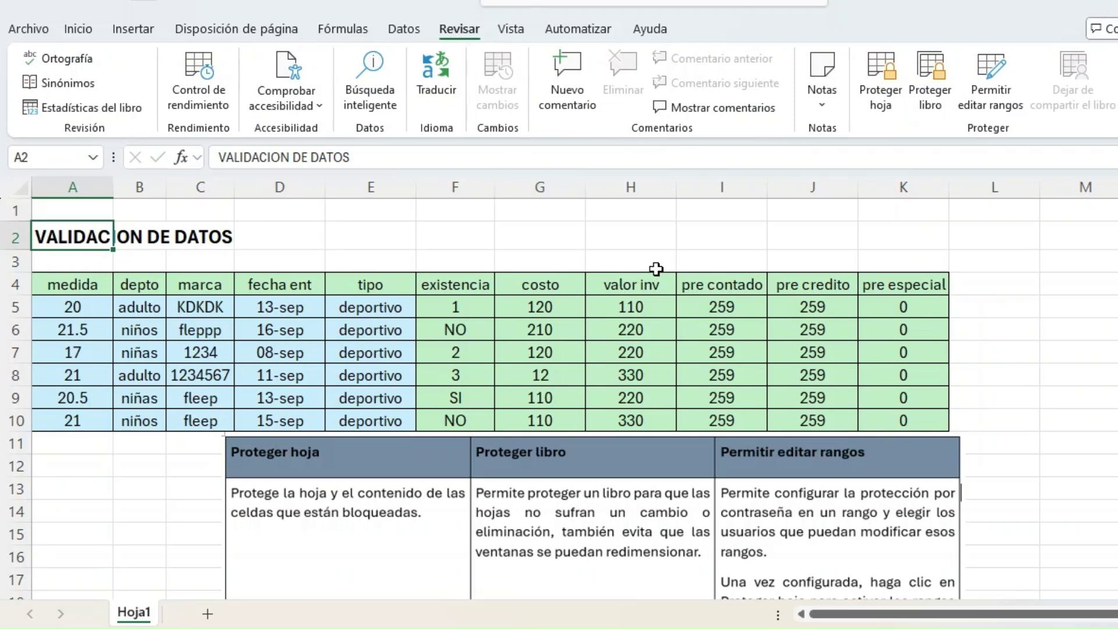
Step: Apply Proteger hoja to Hoja1 with a sheet password, retyping it to confirm
left_click(881, 82)
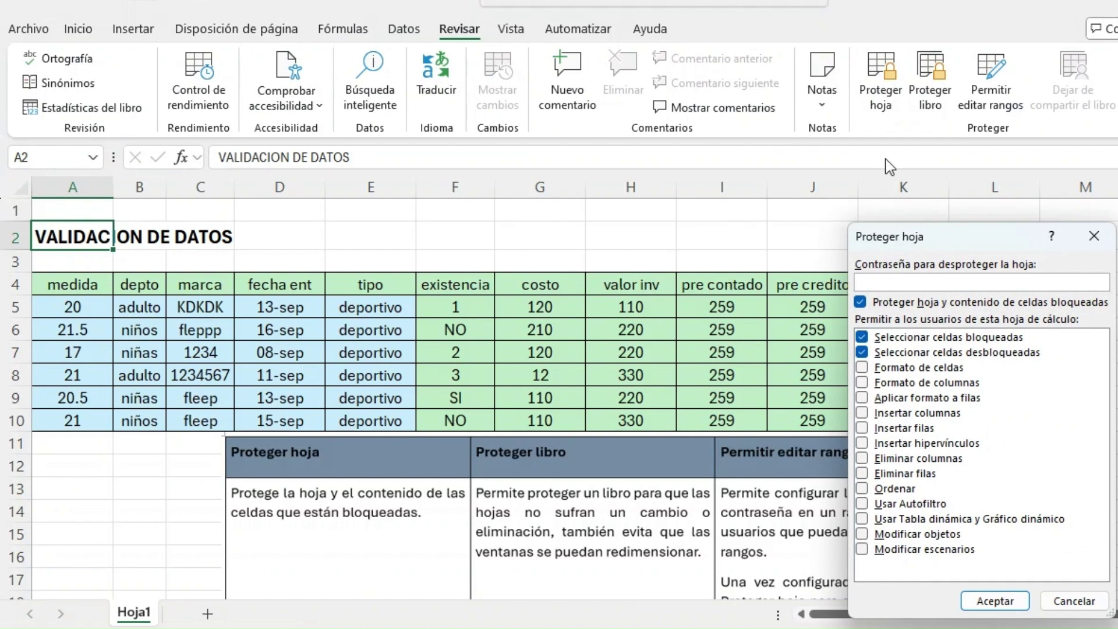
left_click_drag(965, 236, 582, 159)
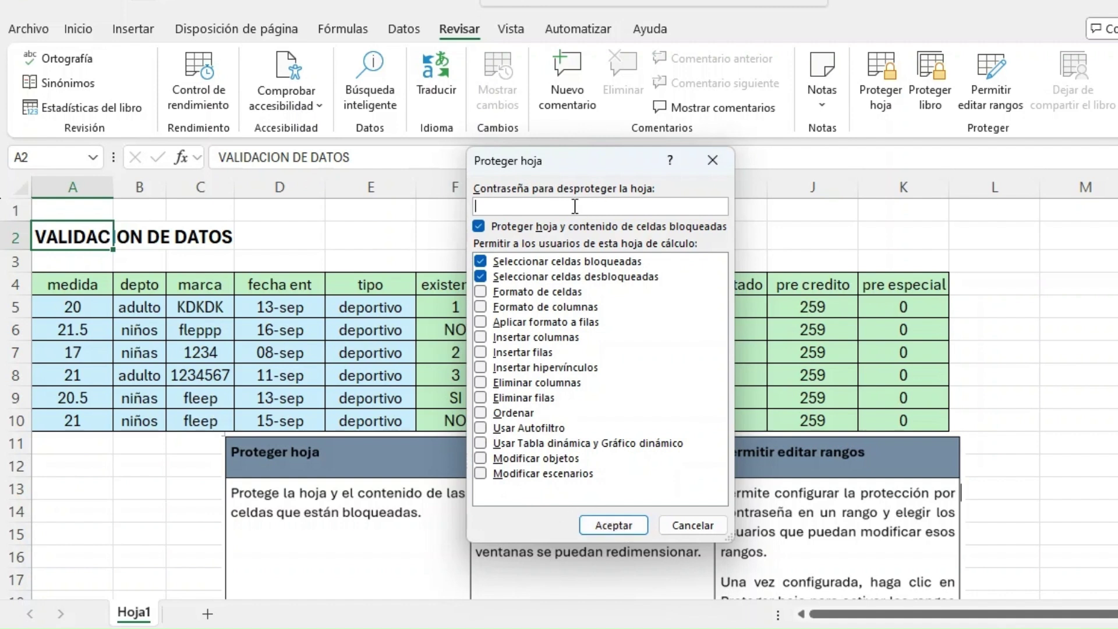
left_click(602, 523)
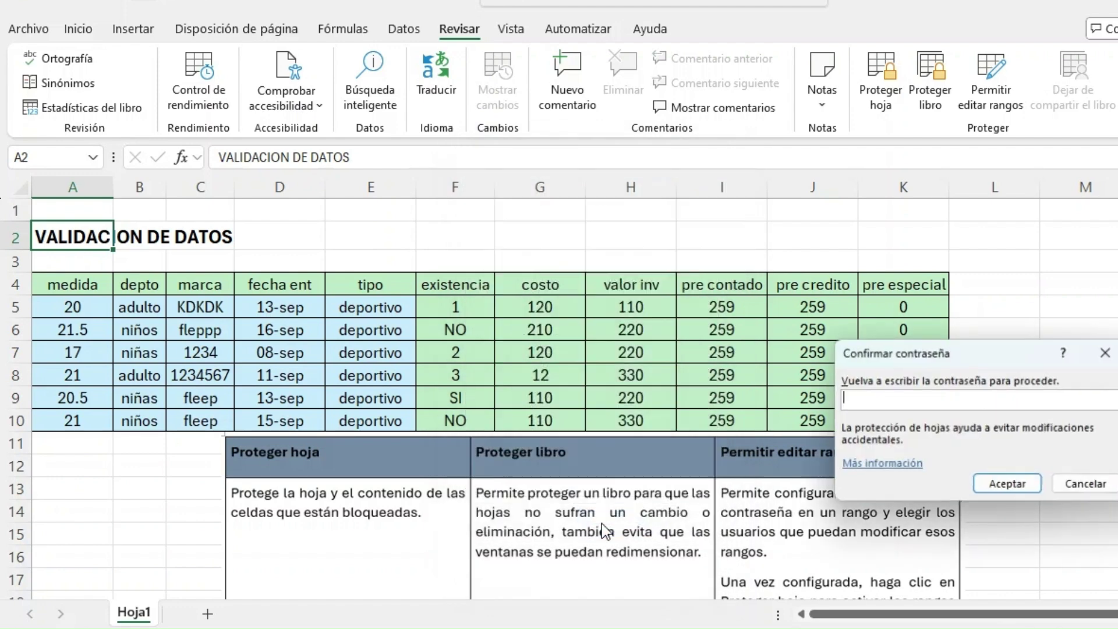
left_click_drag(920, 355, 456, 238)
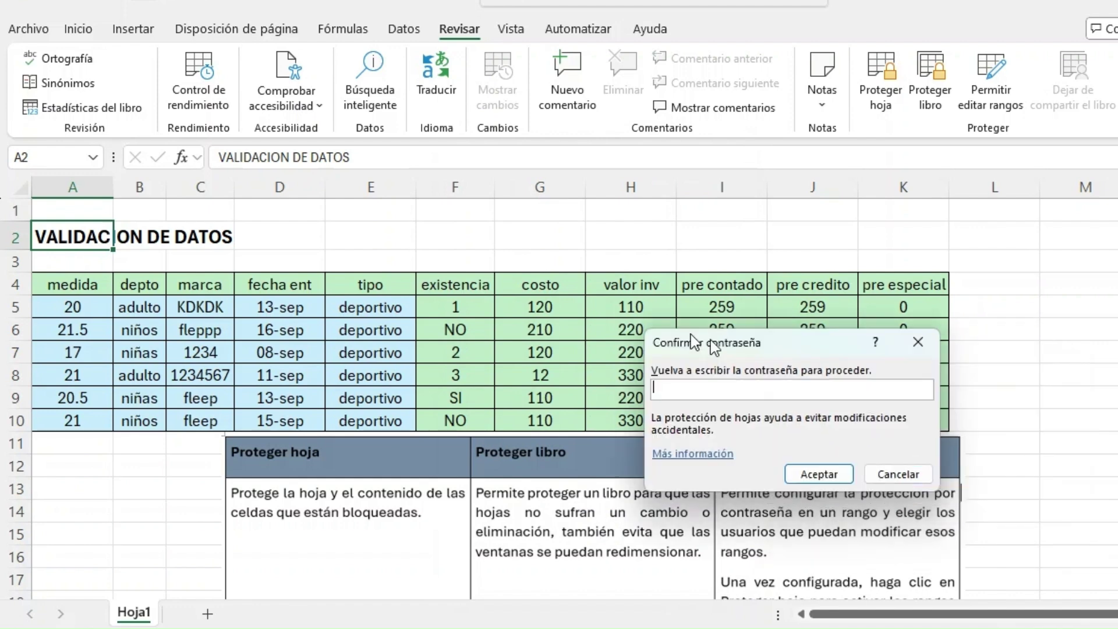
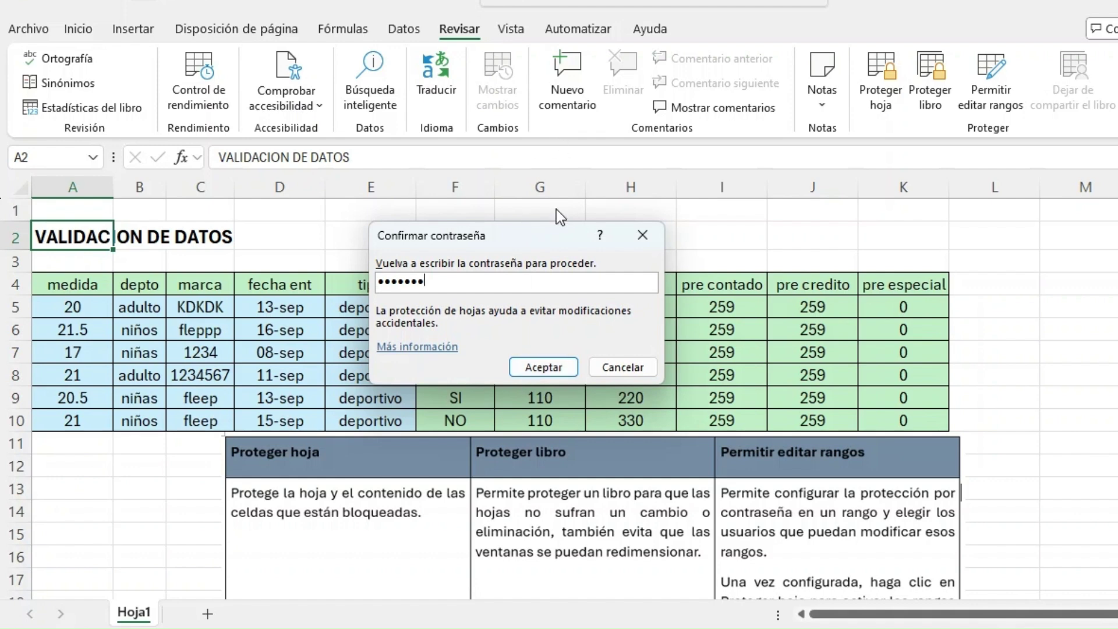
left_click(554, 368)
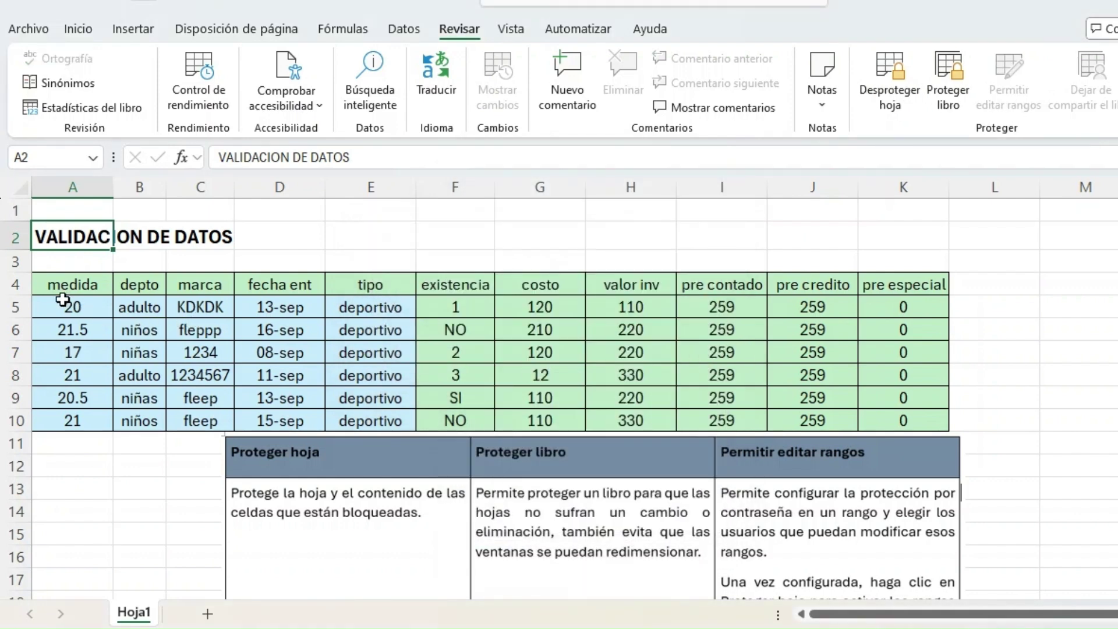
left_click(321, 239)
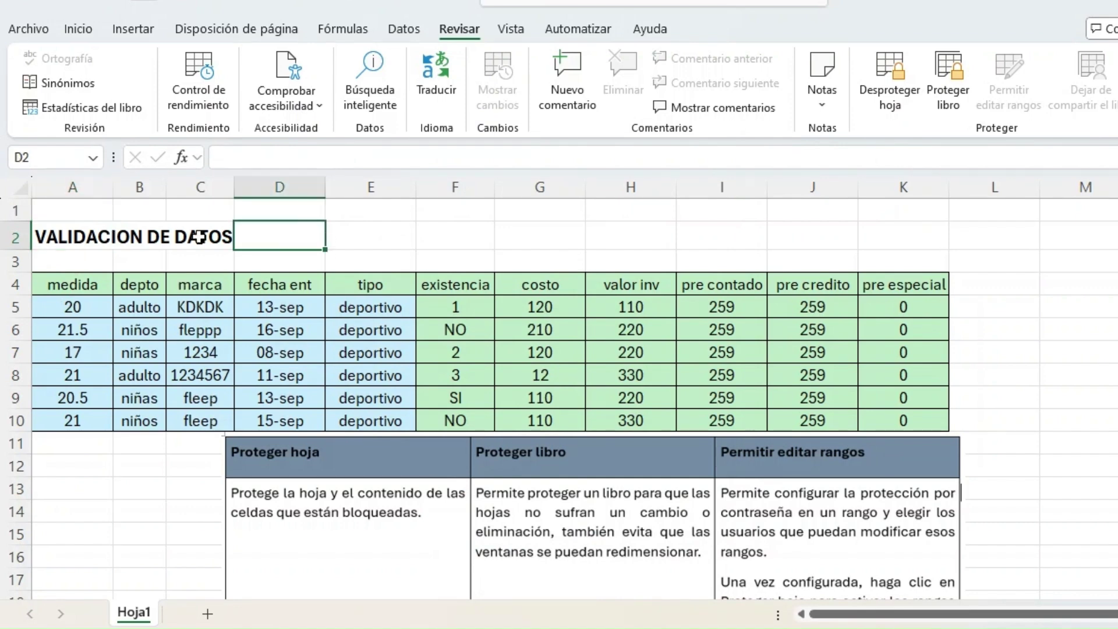
left_click(80, 238)
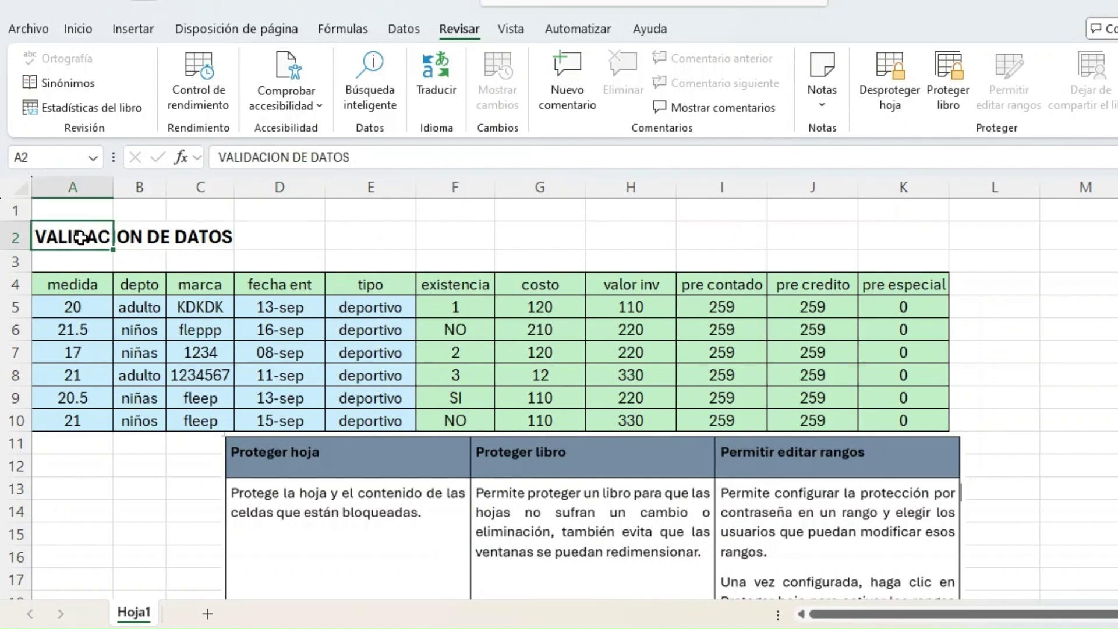
double_click(79, 238)
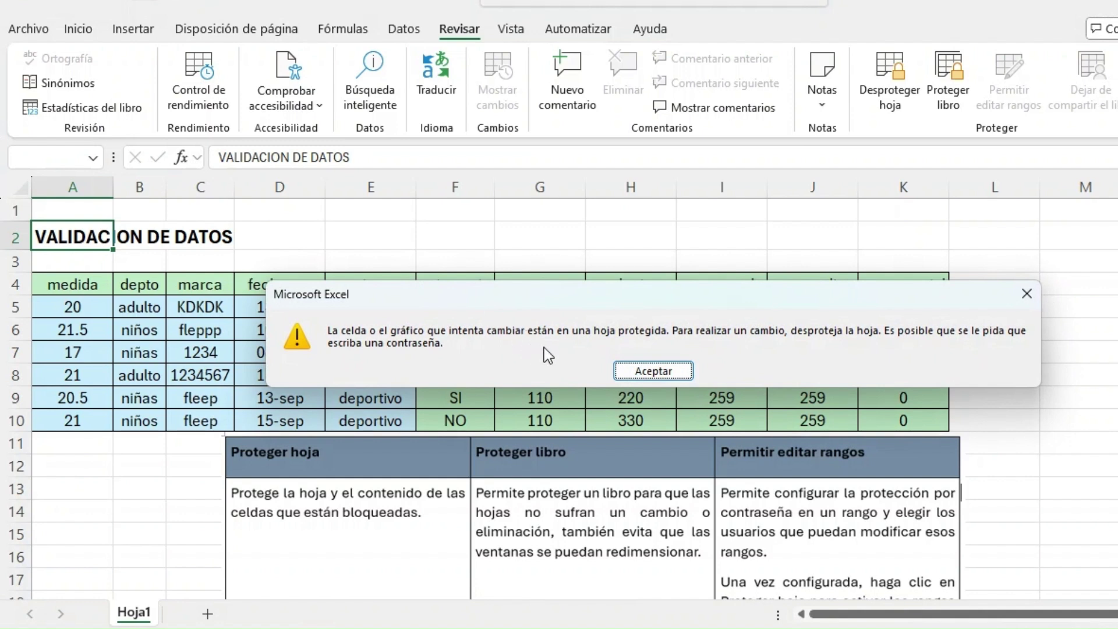
left_click(664, 375)
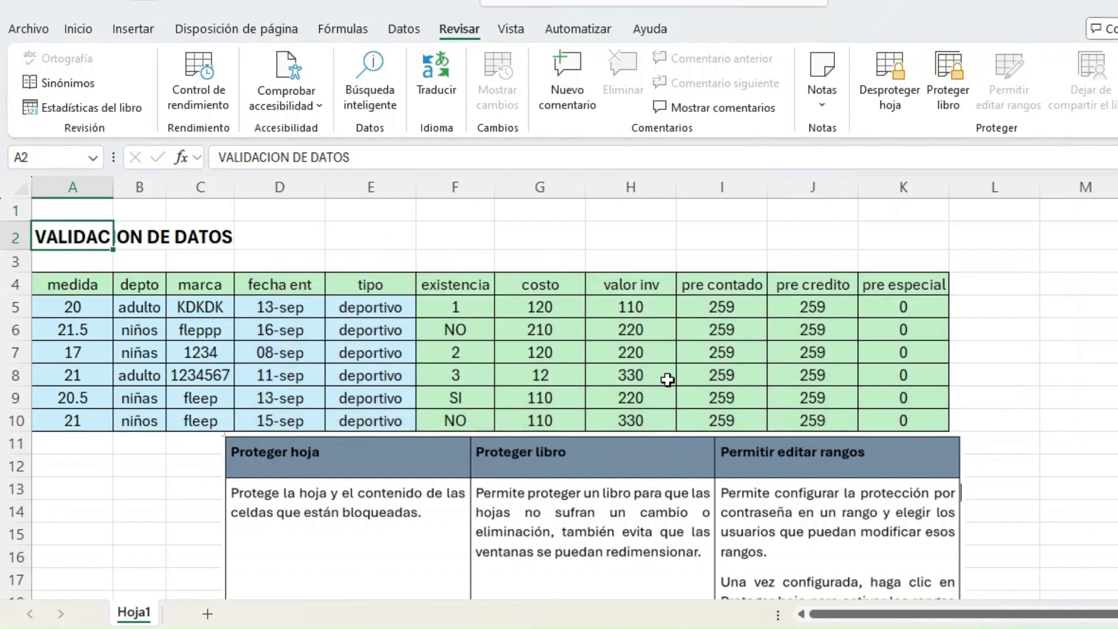
left_click(303, 298)
double_click(303, 298)
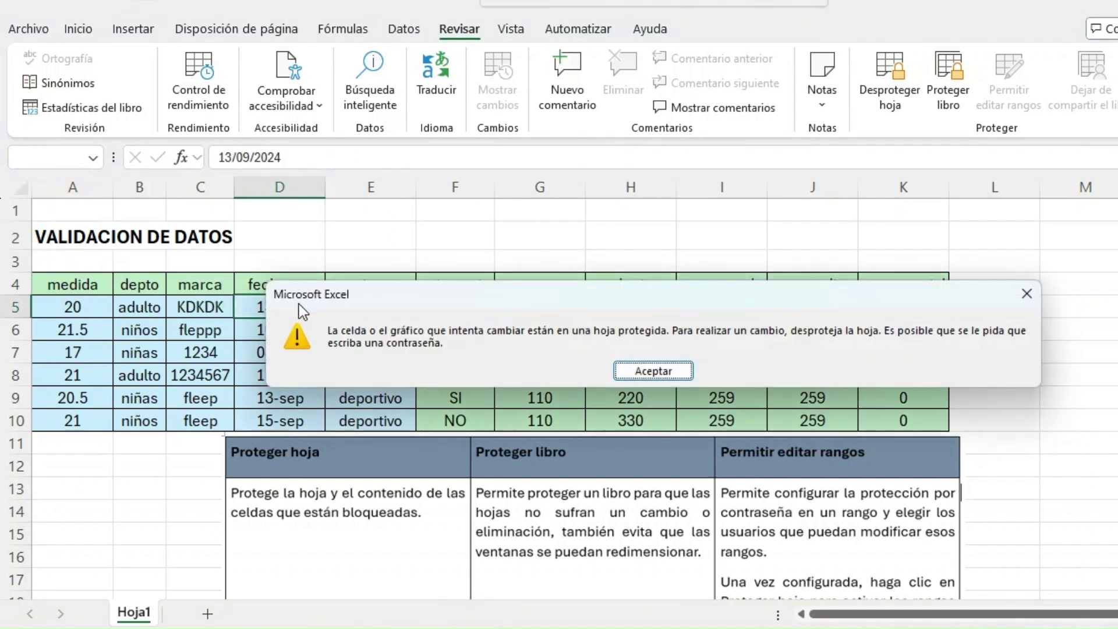
key("Return")
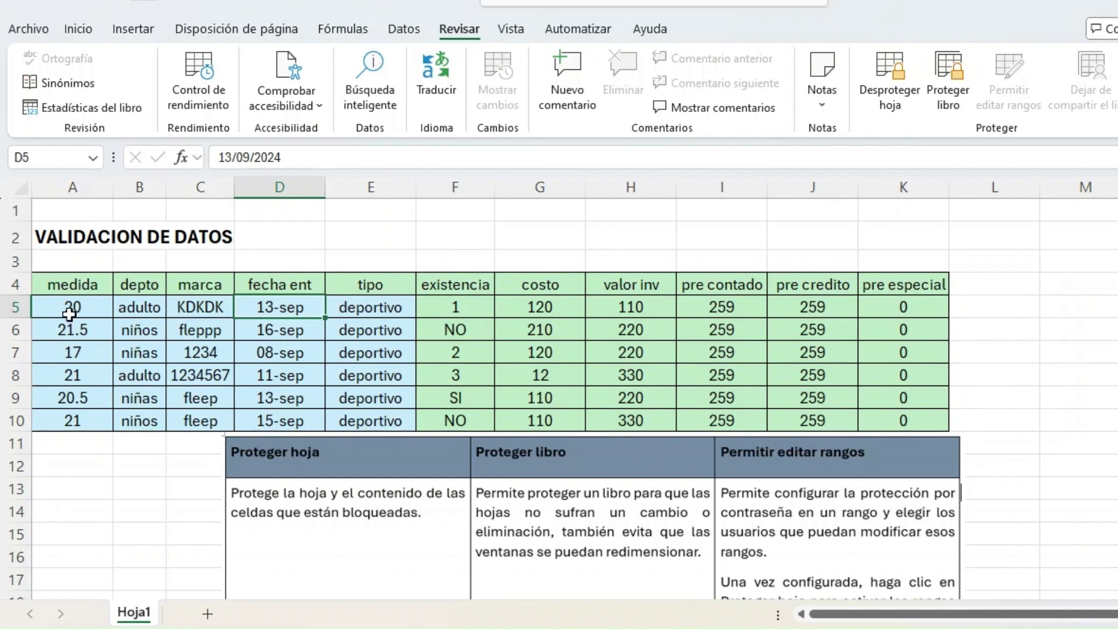
left_click(69, 315)
double_click(69, 321)
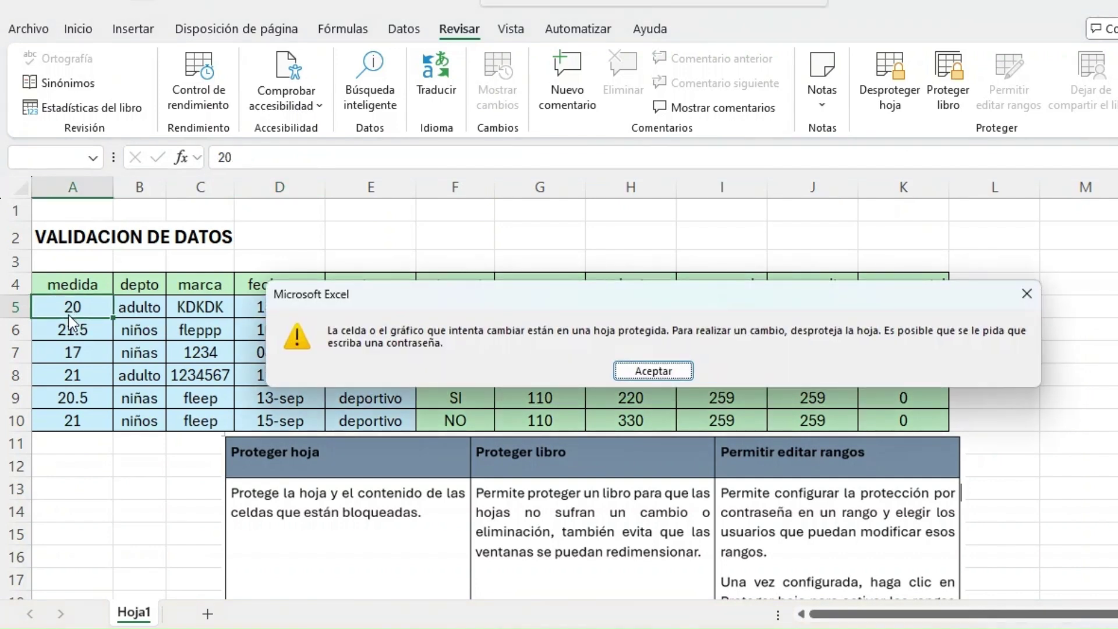
left_click(672, 372)
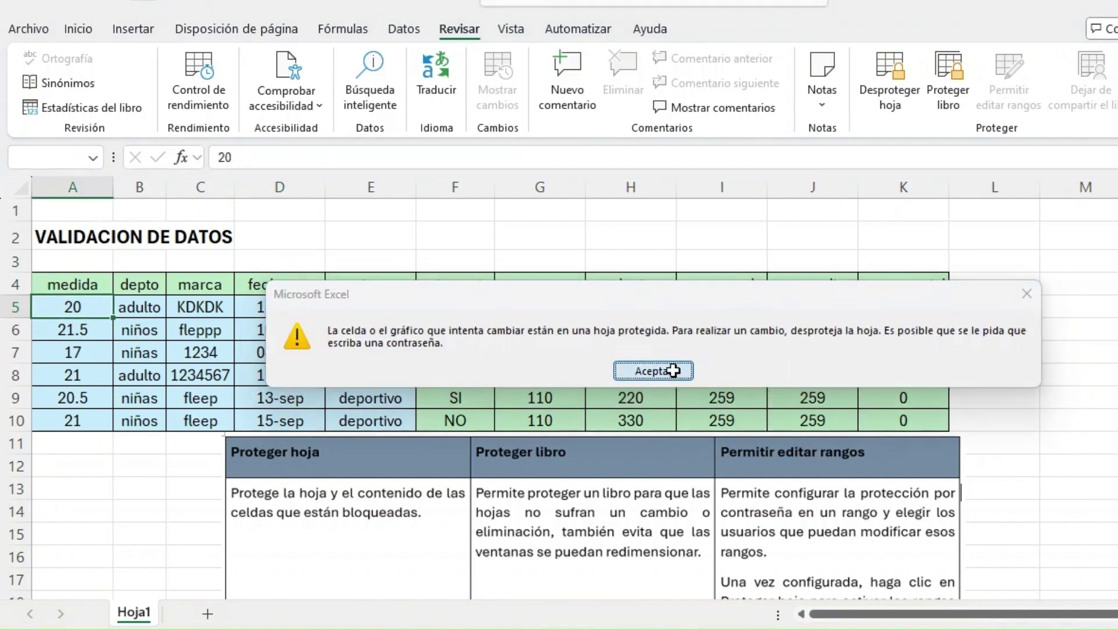
left_click(920, 309)
double_click(920, 309)
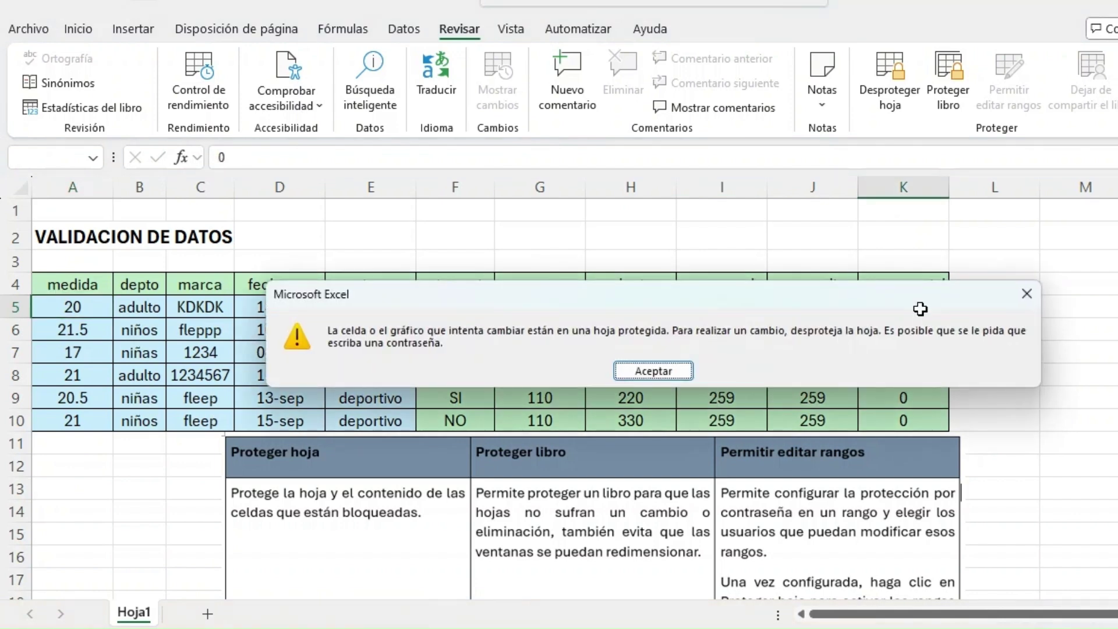
key("Return")
left_click(496, 333)
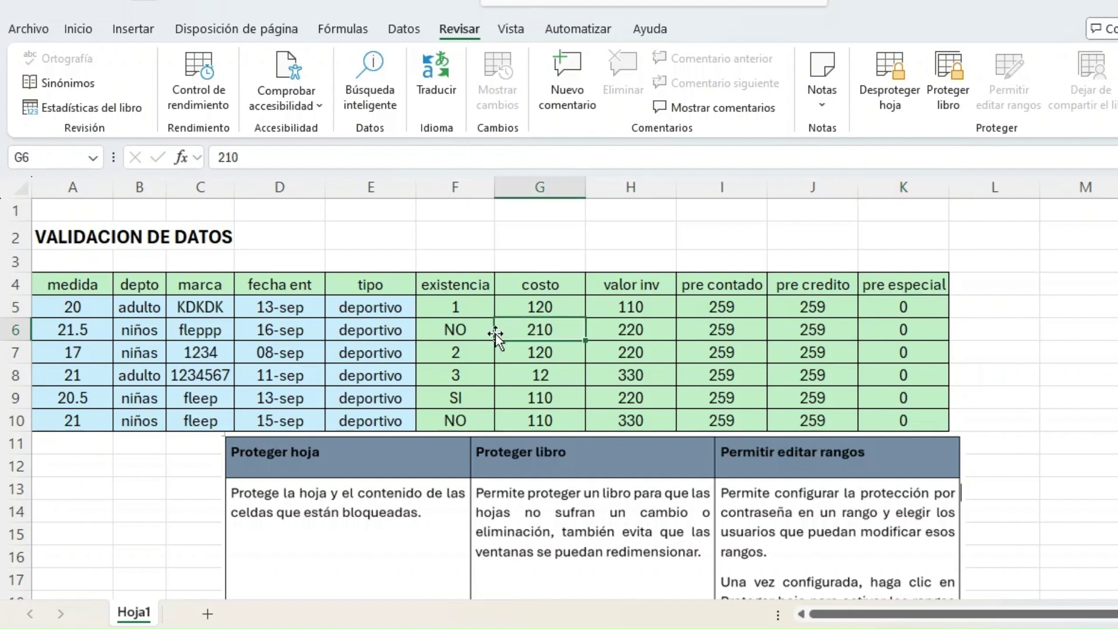
left_click(466, 330)
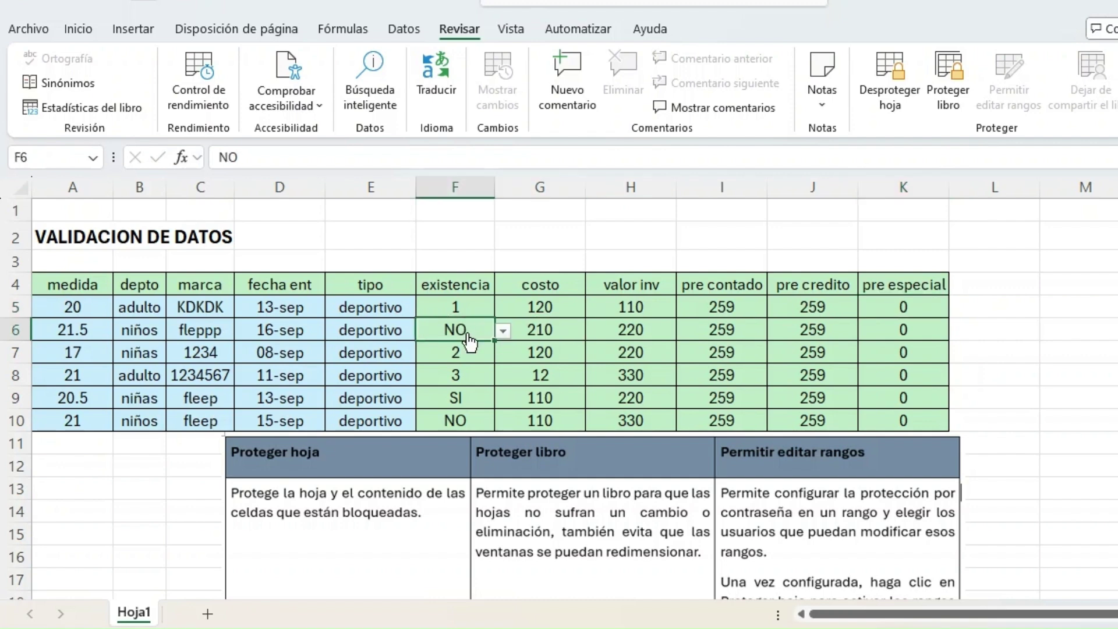
double_click(469, 341)
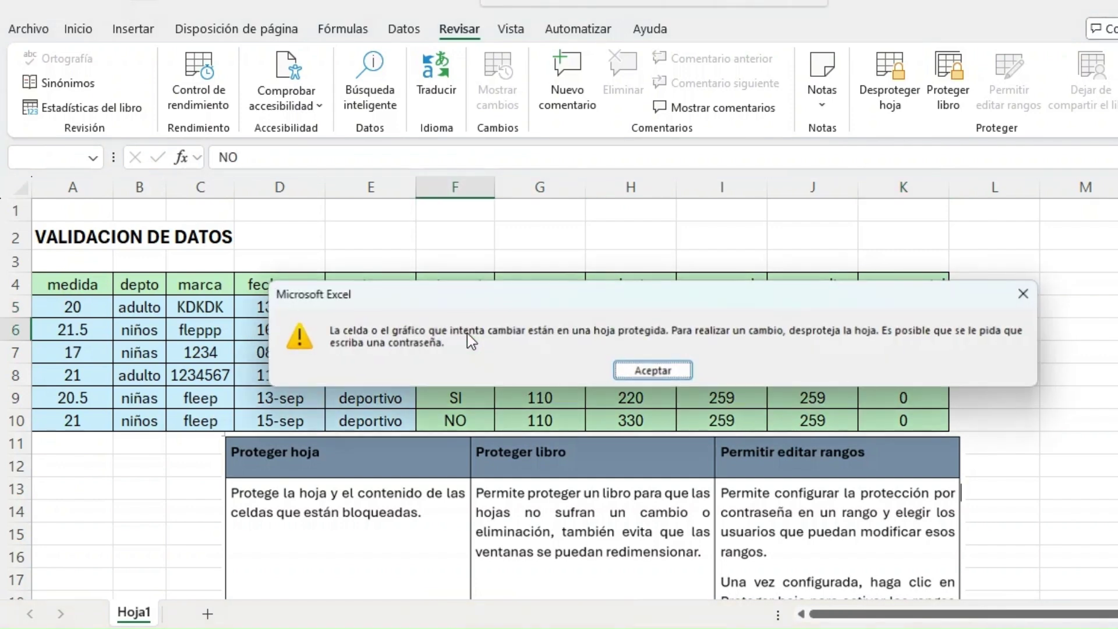
left_click(653, 371)
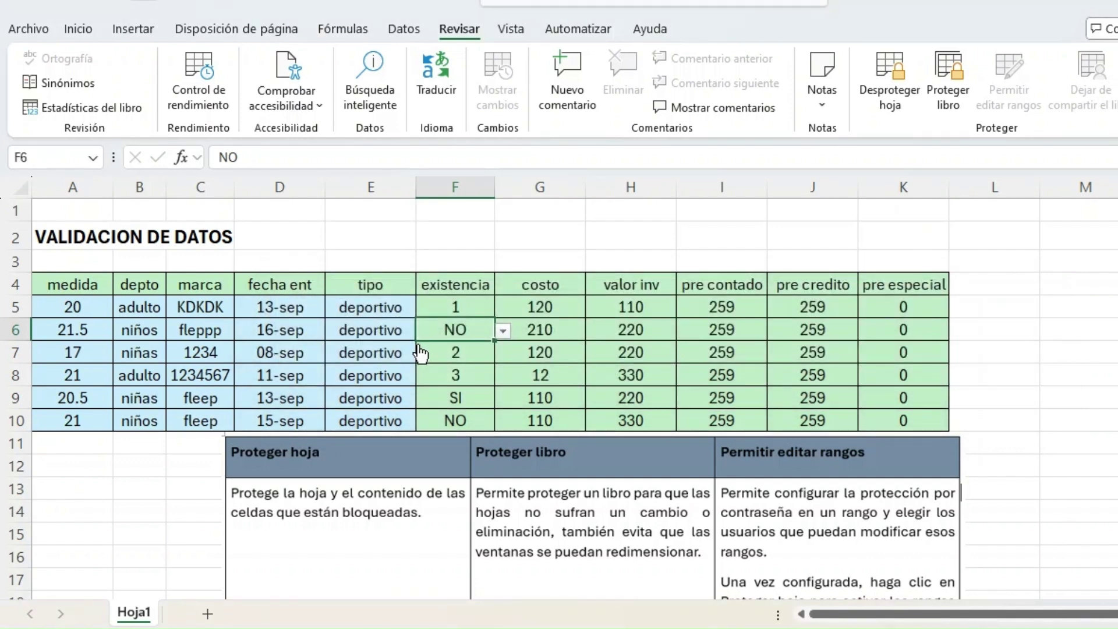
left_click(503, 330)
left_click(371, 307)
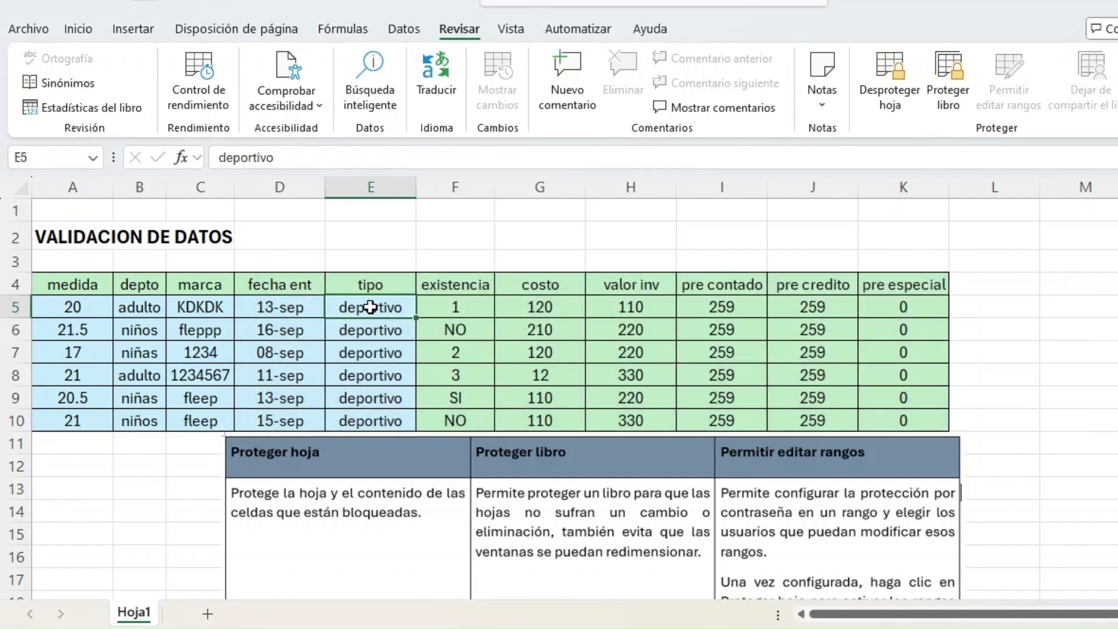
left_click(481, 335)
left_click(503, 333)
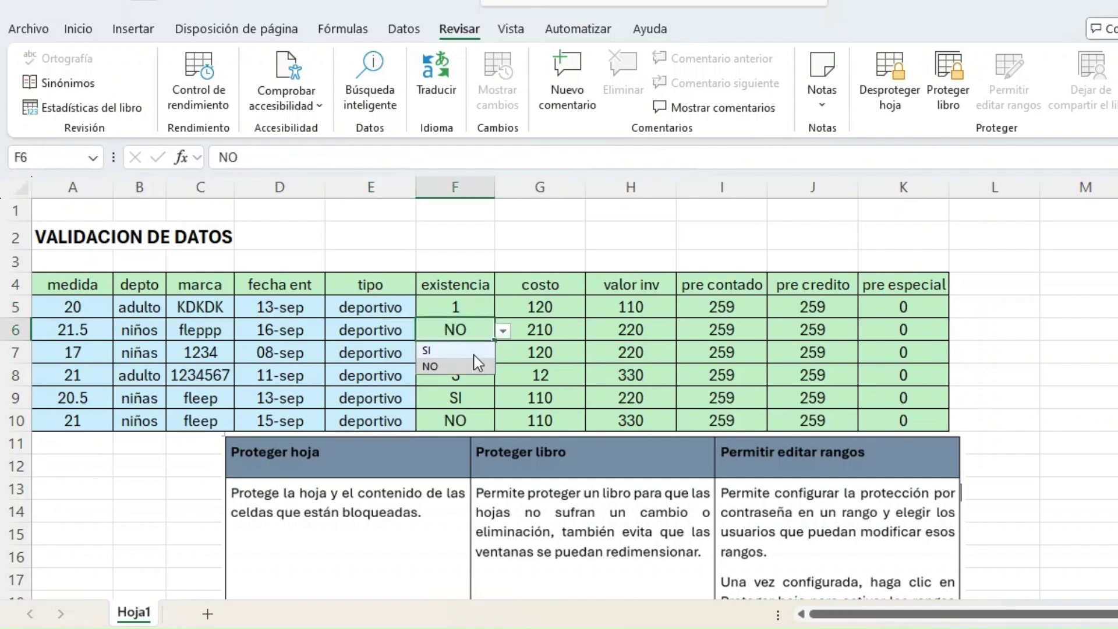
left_click(449, 350)
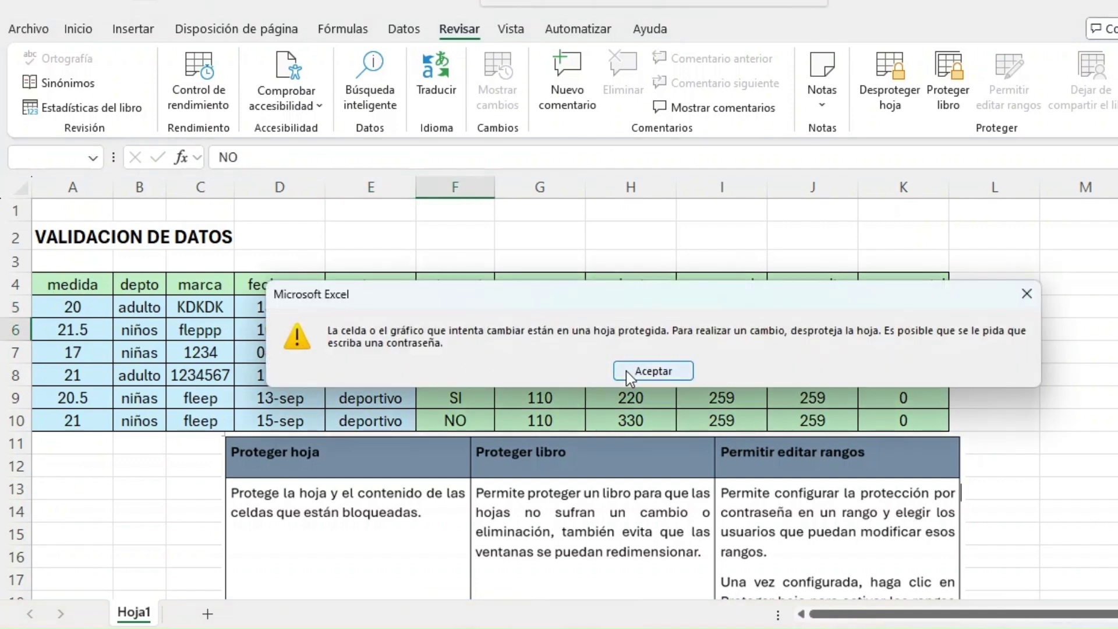
left_click(640, 372)
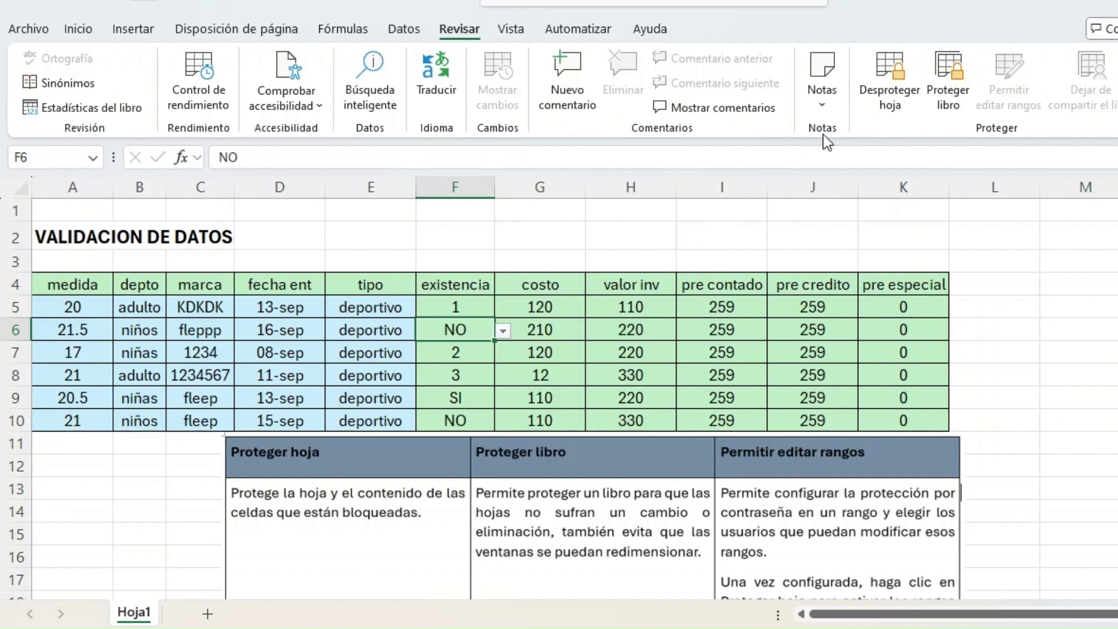
Step: Unprotect Hoja1 with its password and change the medida in A5 to 22
left_click(884, 82)
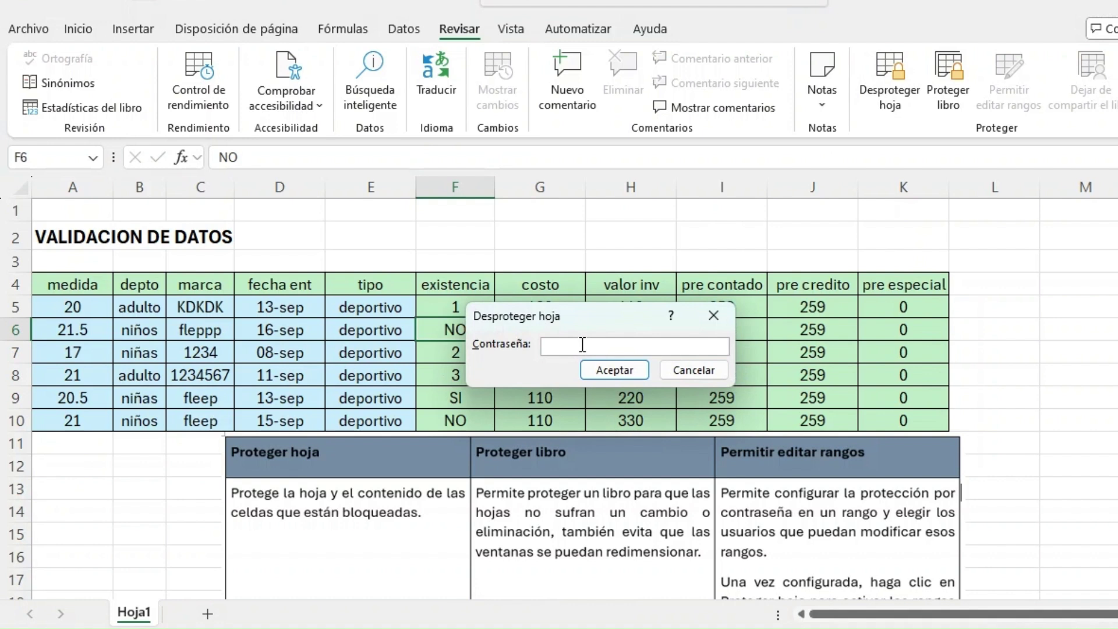
key("Return")
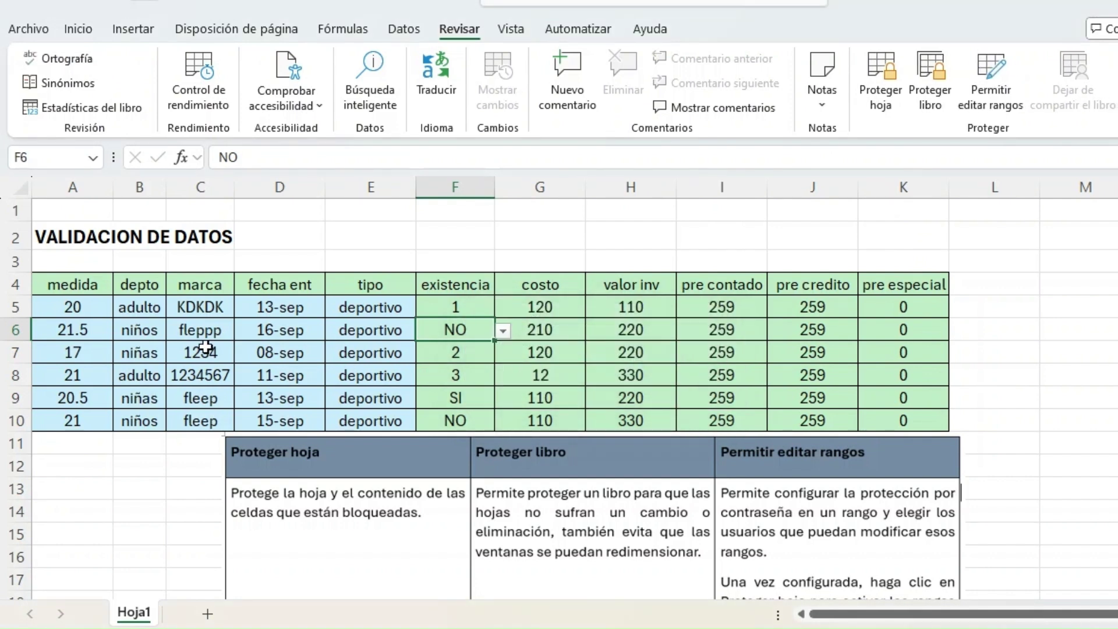
left_click(81, 306)
type("20")
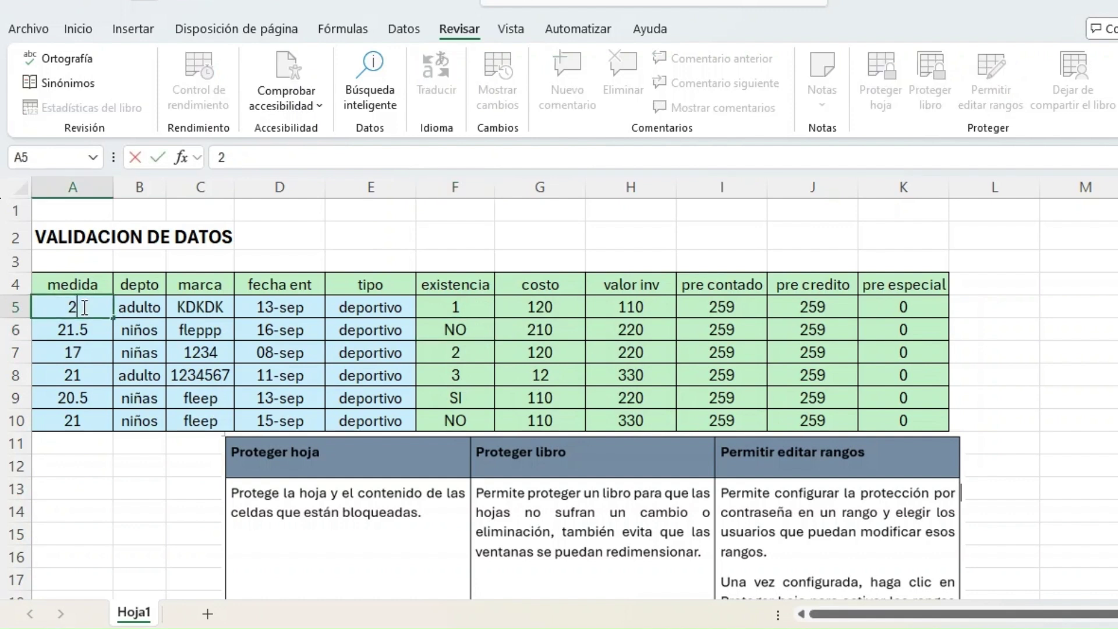
type("2")
key("Return")
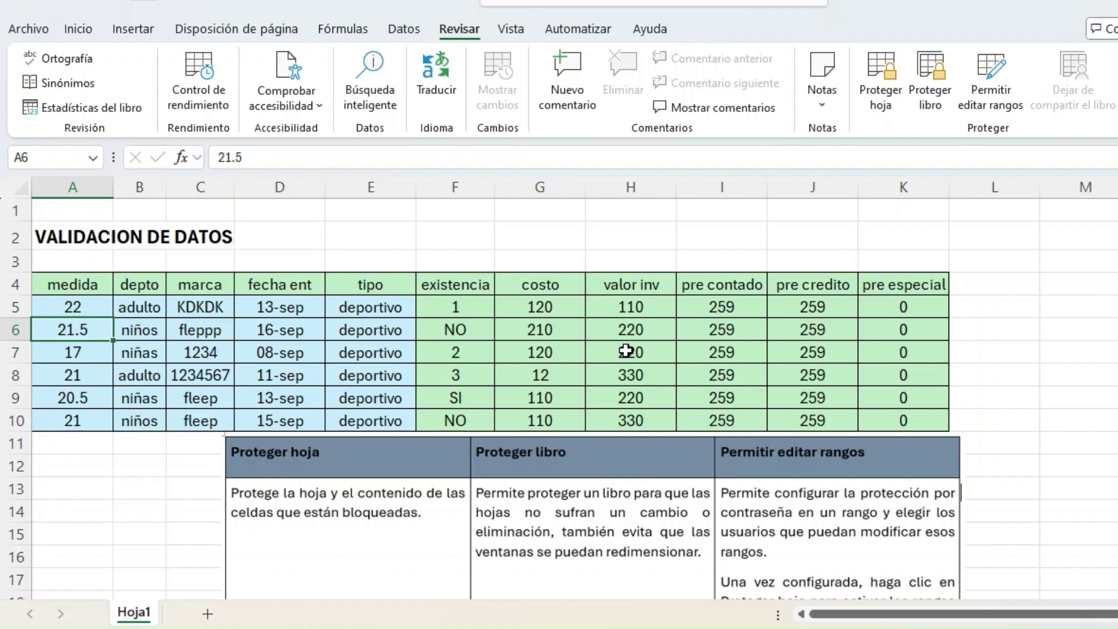
left_click(646, 289)
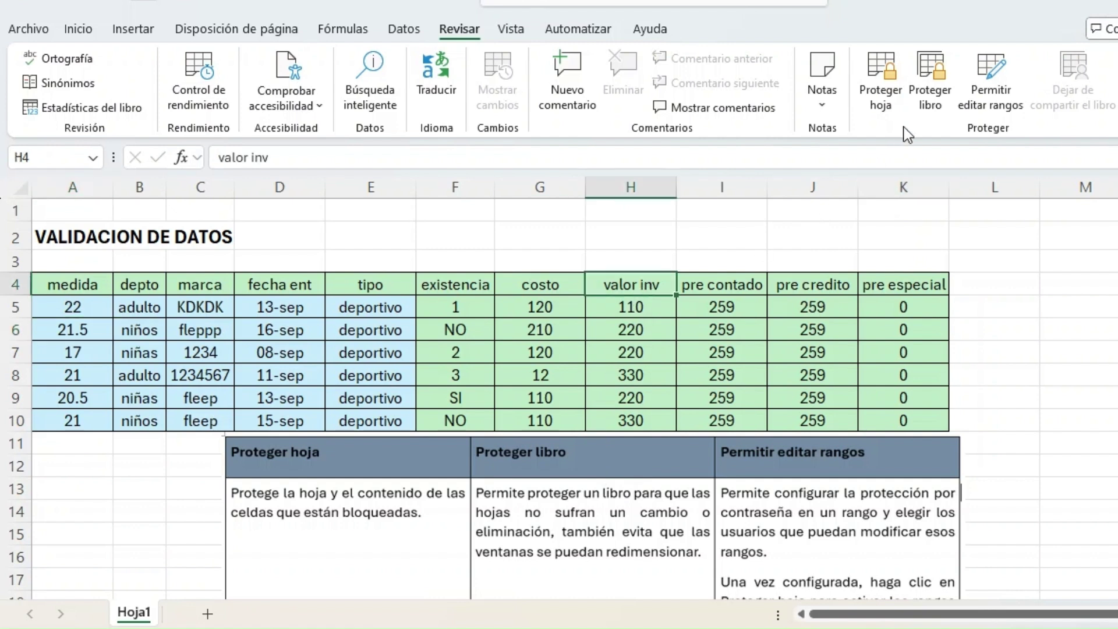
Step: Lock the workbook structure with Proteger libro, entering and confirming a password
left_click(928, 71)
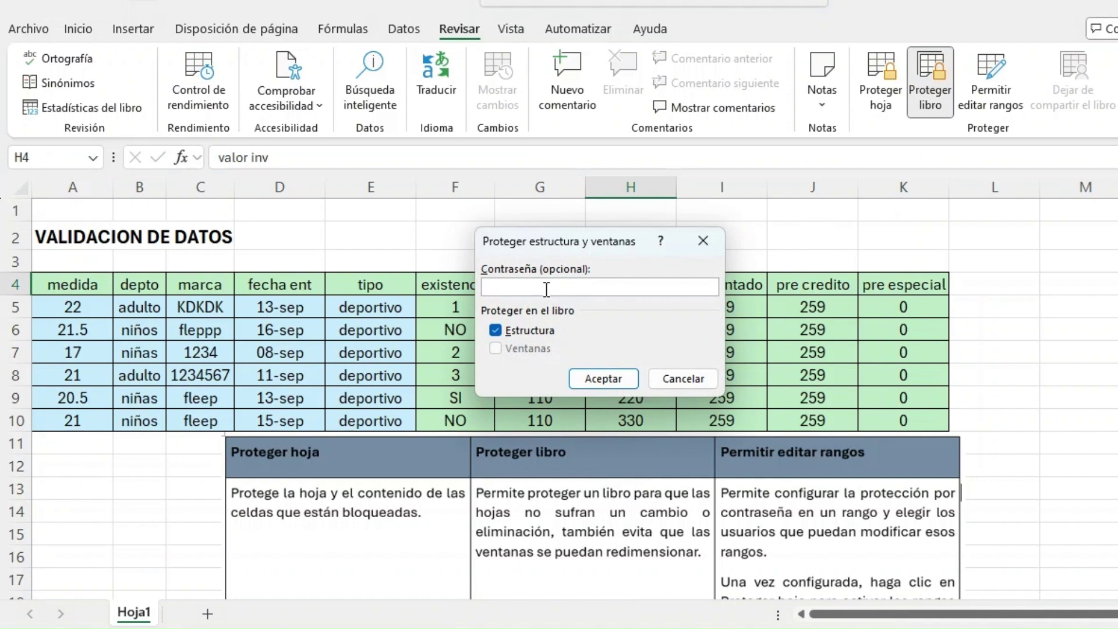
left_click(611, 379)
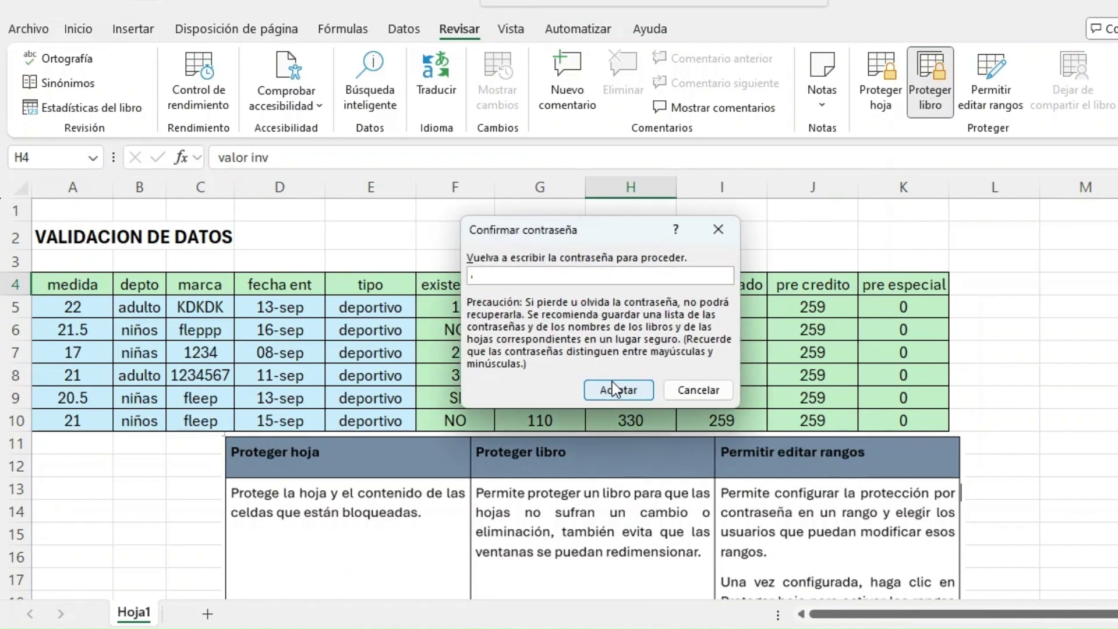
left_click(613, 388)
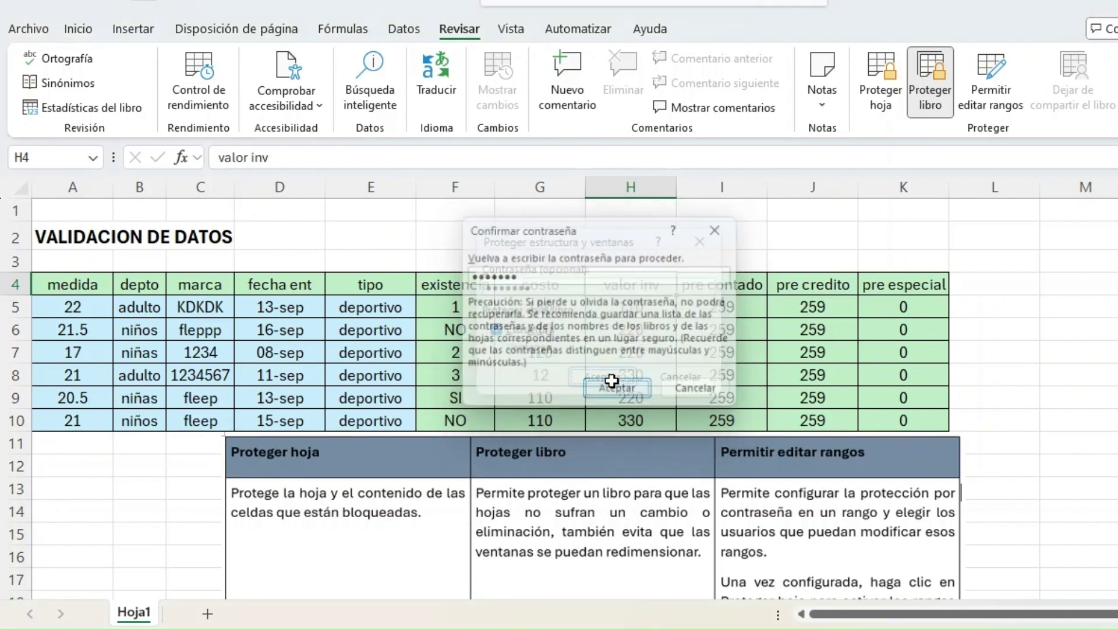
left_click(526, 366)
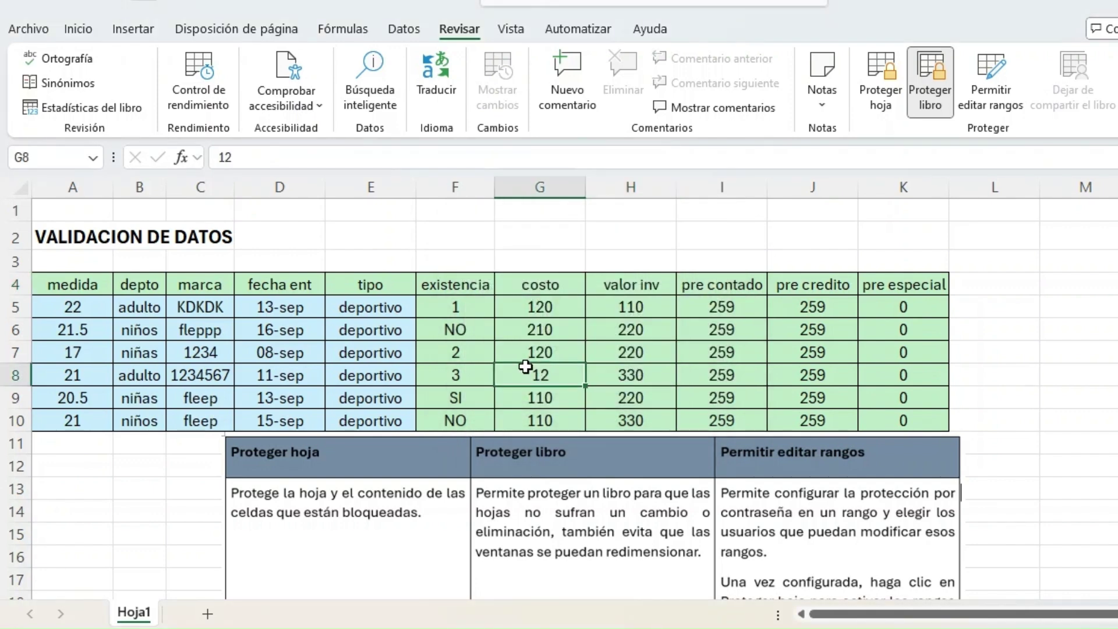
Step: Enter 13 in costo cell G8 and 23 in medida cell A5
type("13")
key("Return")
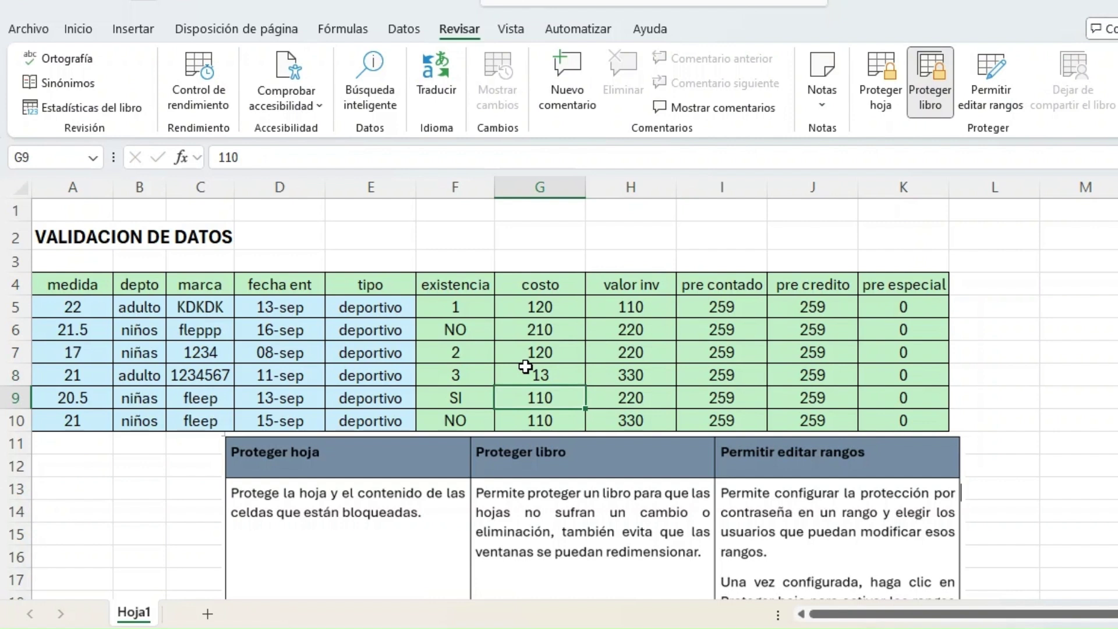
left_click(71, 314)
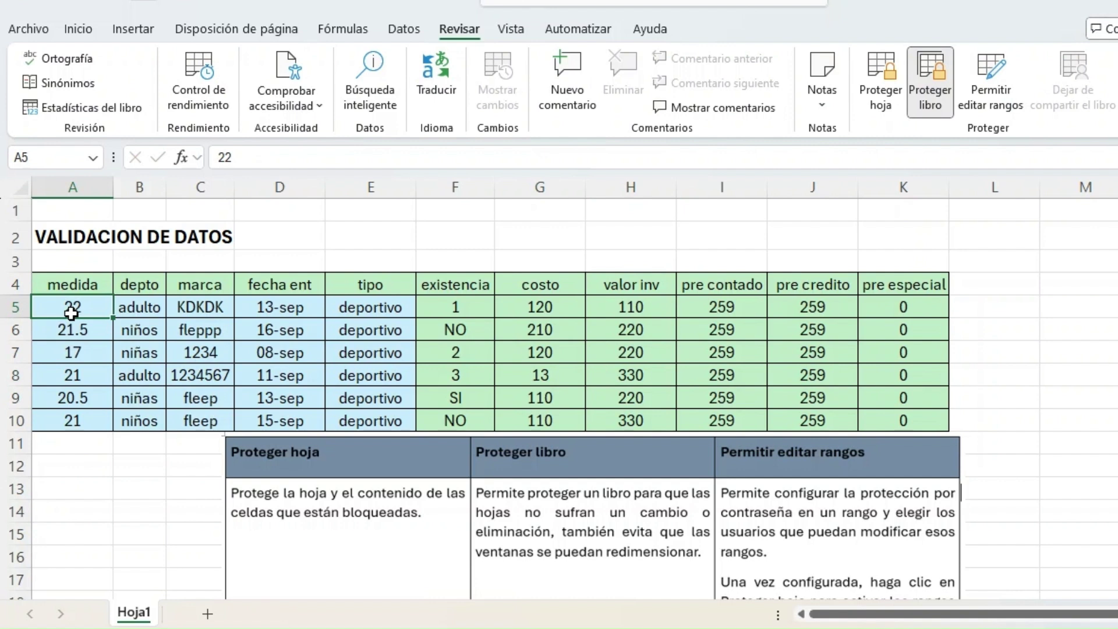
type("23")
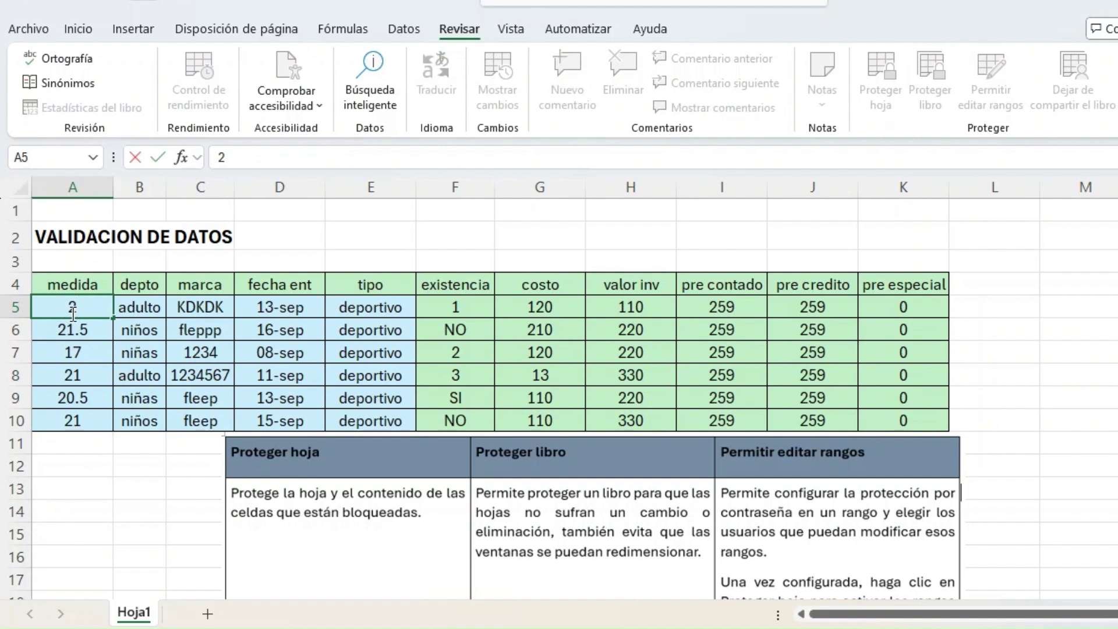
key("Return")
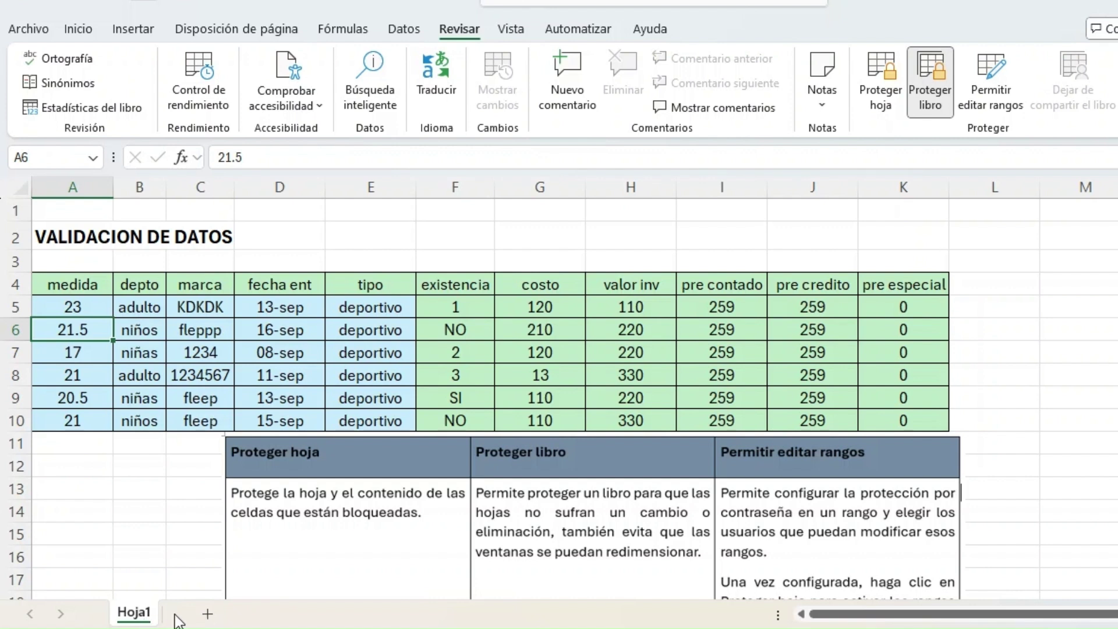
right_click(146, 618)
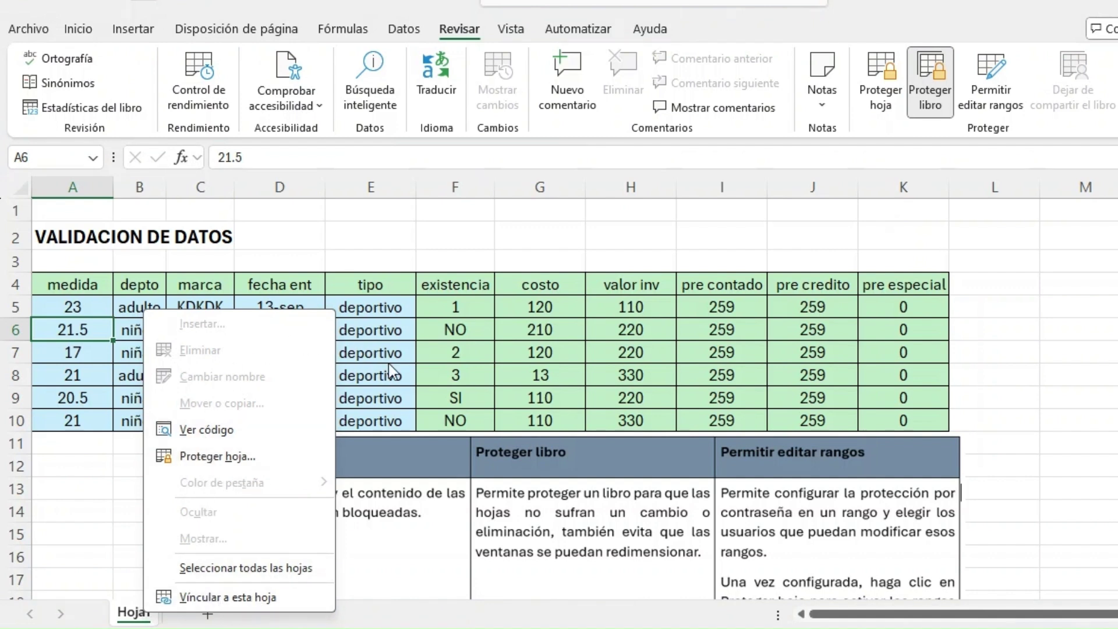
left_click(500, 322)
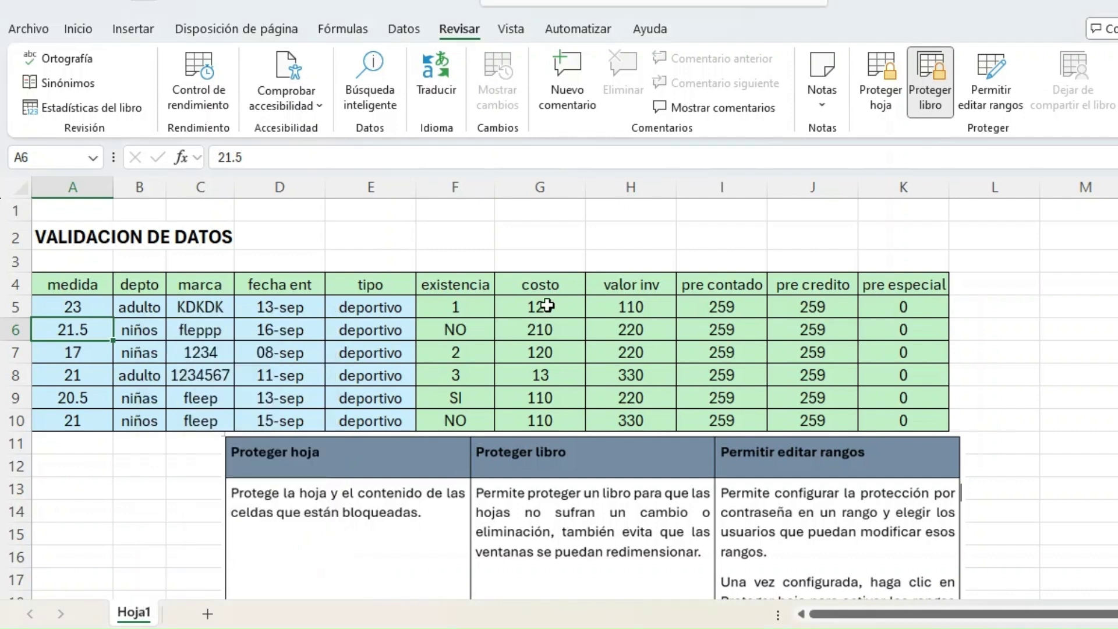
left_click(552, 284)
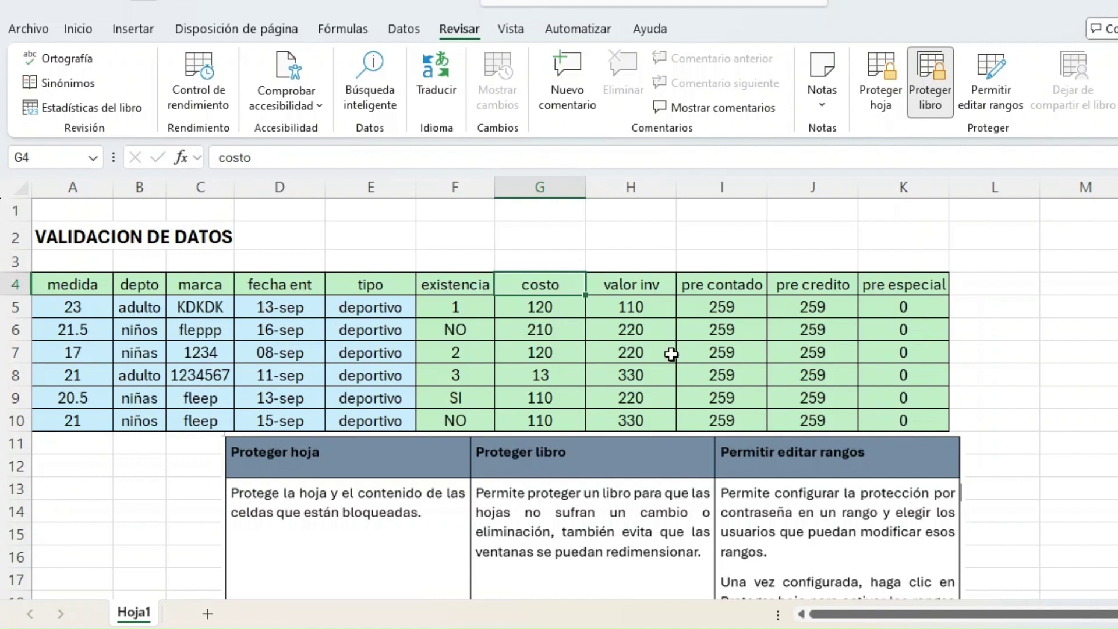
Step: Unprotect the workbook with its password, add sheet Hoja2, and return to Hoja1
left_click(929, 82)
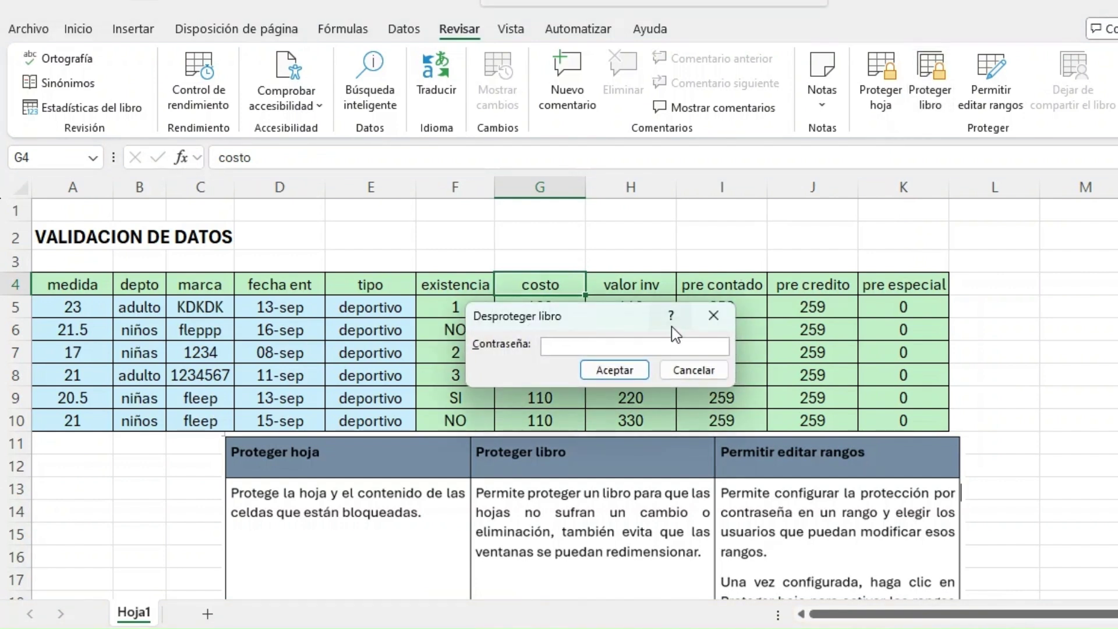
key("Tab")
key("Return")
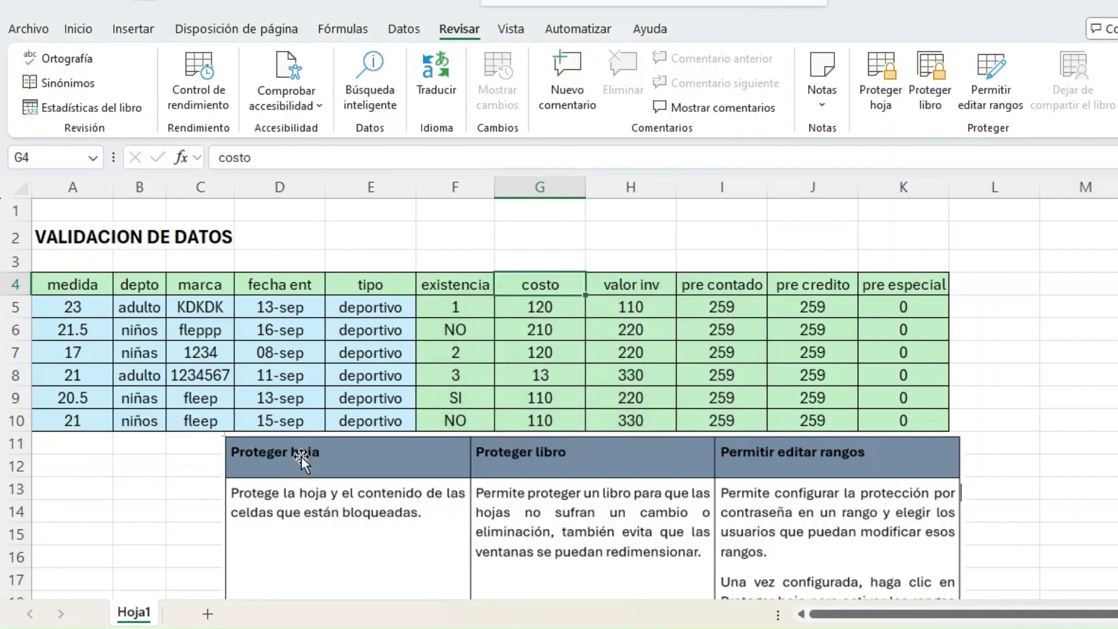
left_click(206, 613)
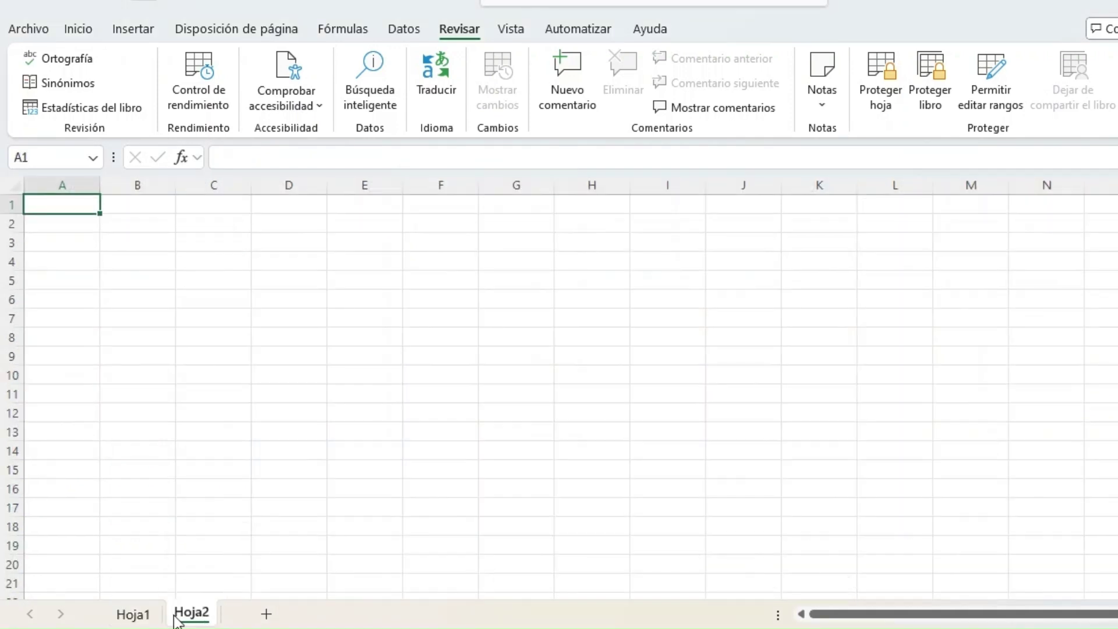
left_click(135, 612)
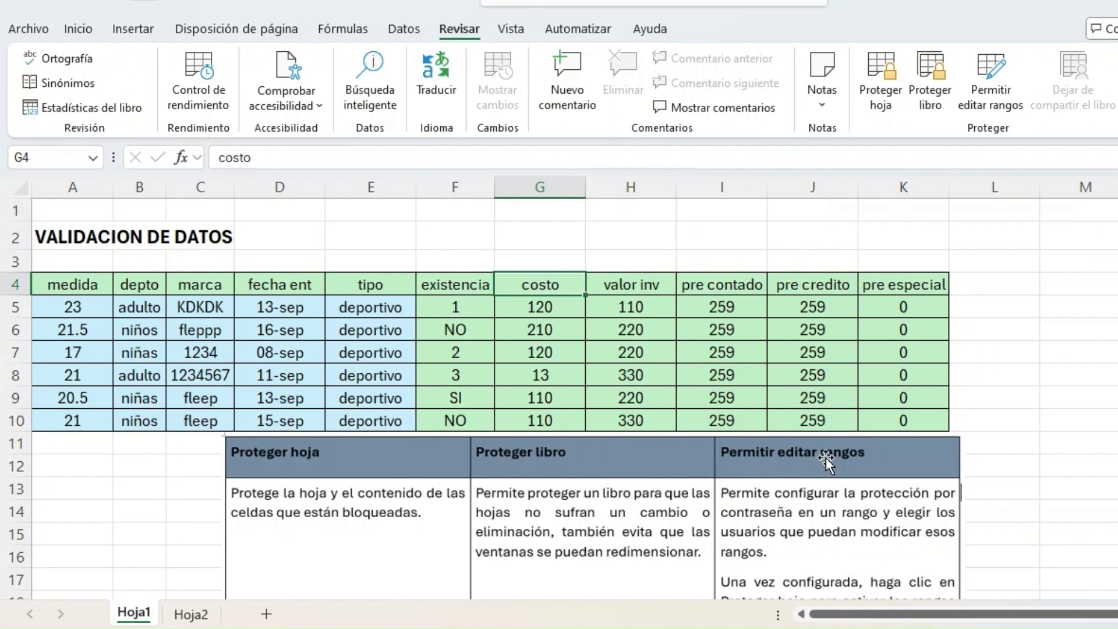
Step: Drag the explanation table picture just below row 10, then select costo cells G5:G10
left_click_drag(674, 473, 575, 438)
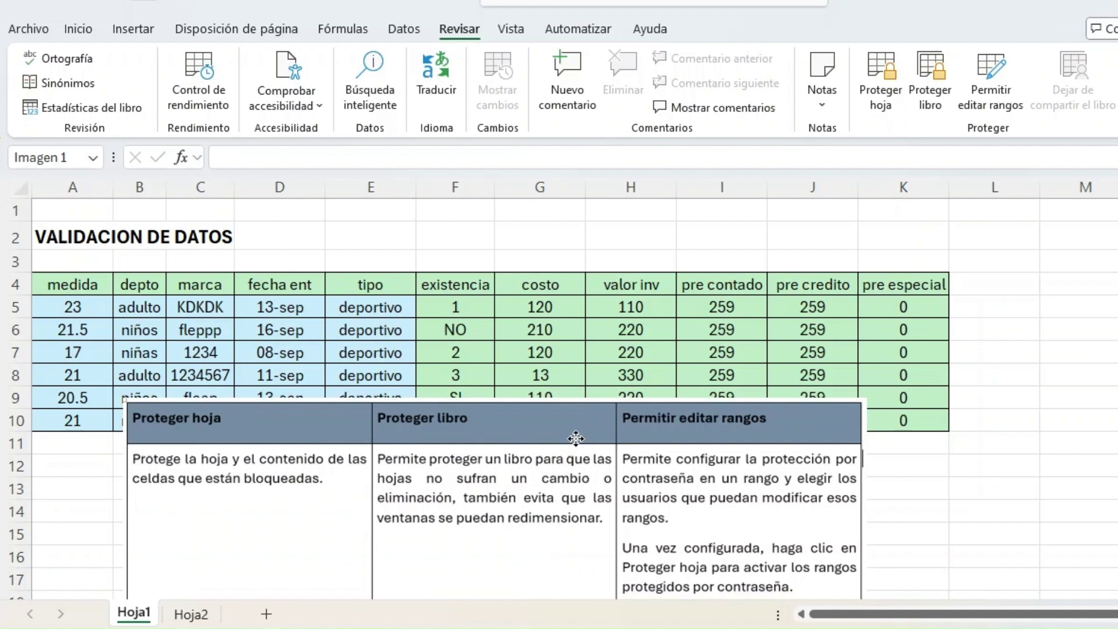
left_click_drag(575, 438, 546, 443)
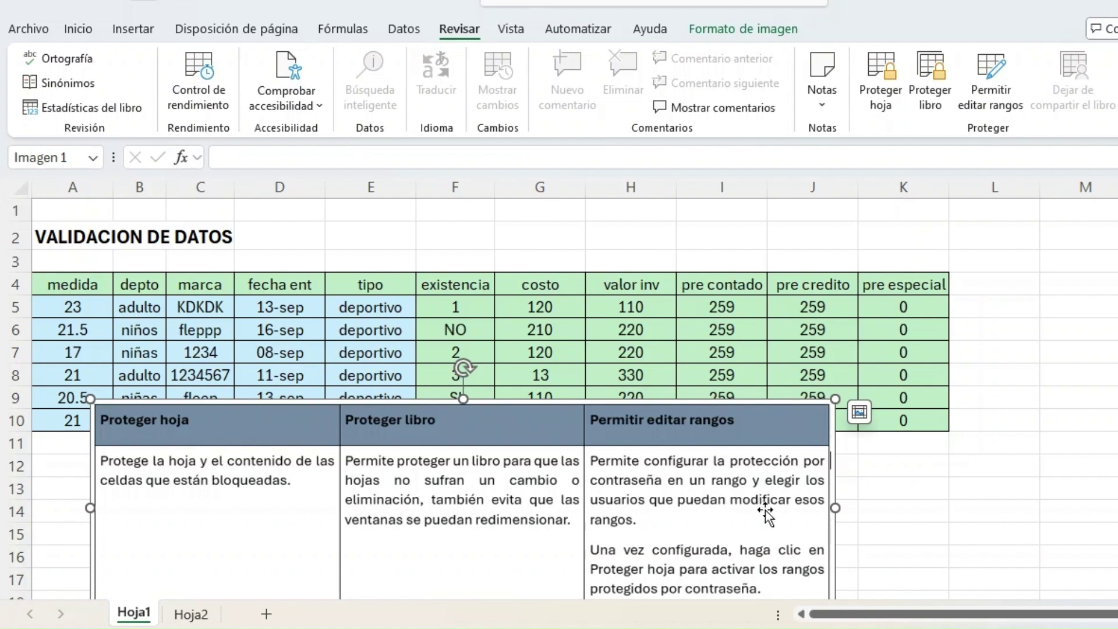
left_click_drag(471, 420, 471, 462)
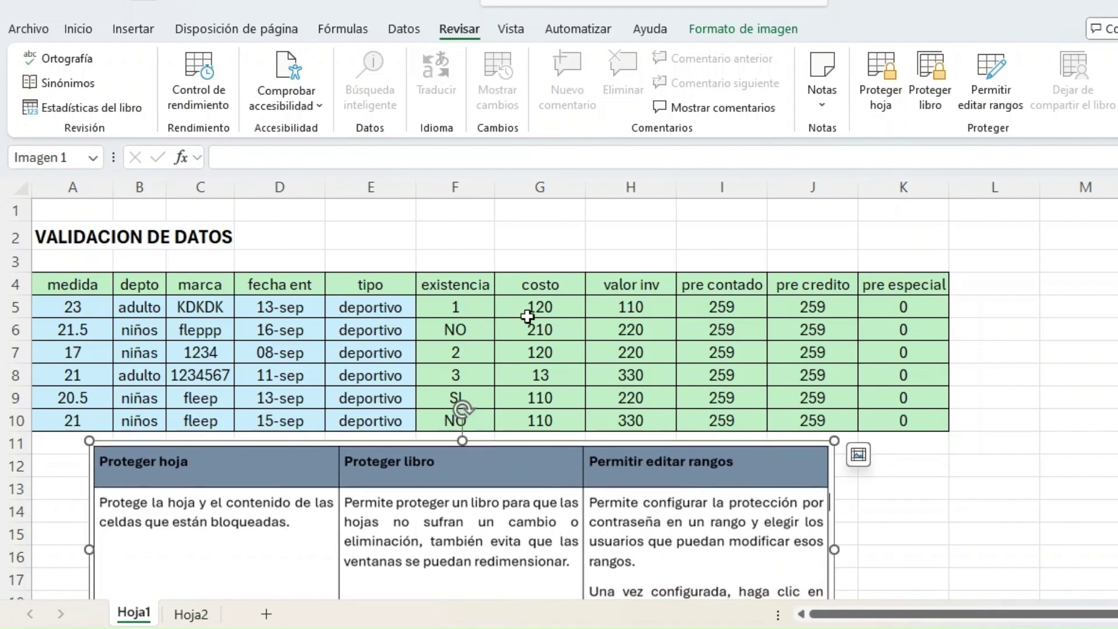
left_click(570, 307)
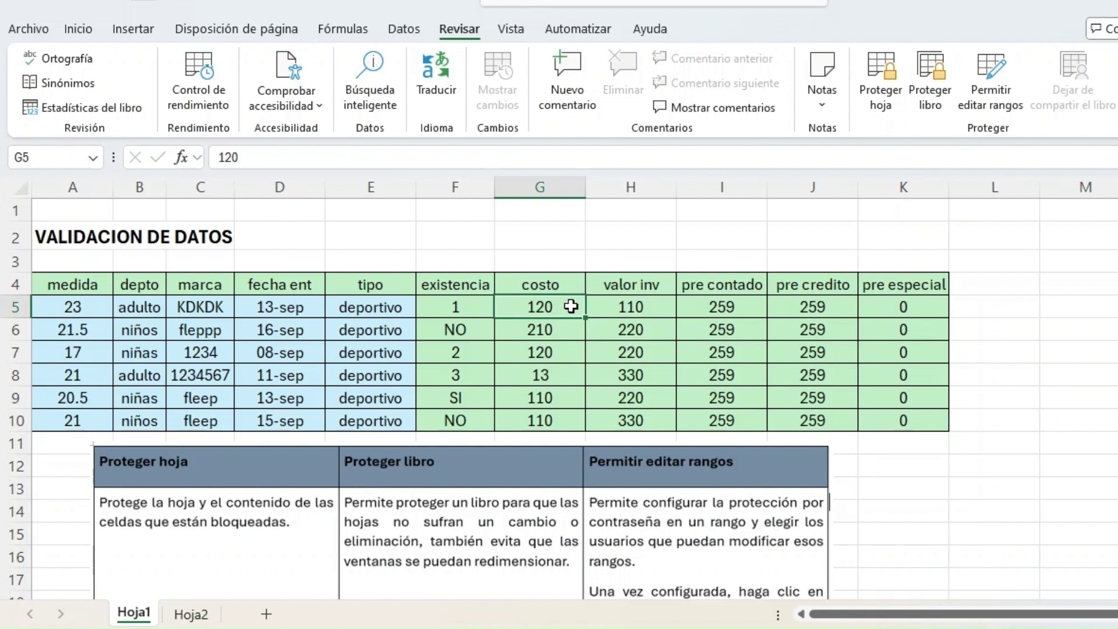
left_click_drag(555, 306, 531, 425)
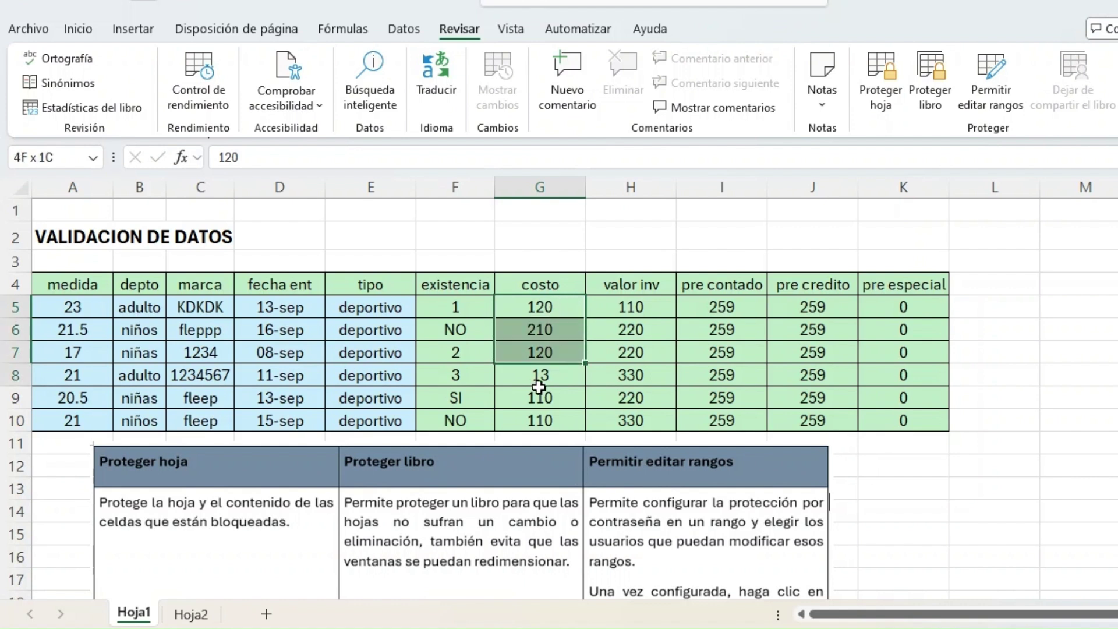
Step: Create editable range Rango1 for $G$5:$G$10 with a confirmed range password, and apply it
left_click(977, 102)
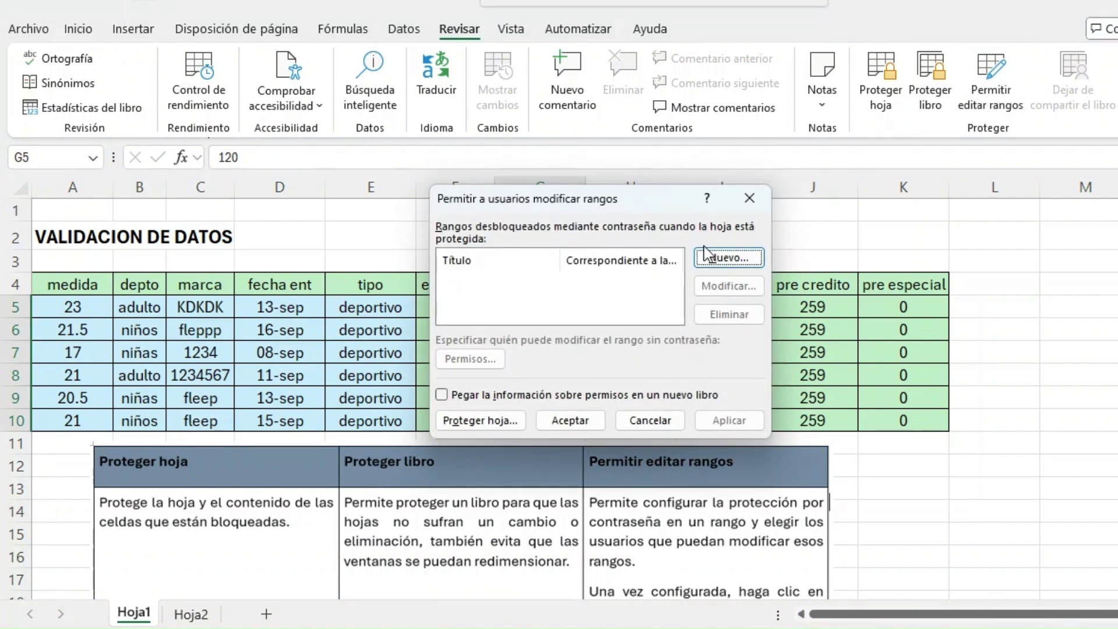
left_click(714, 260)
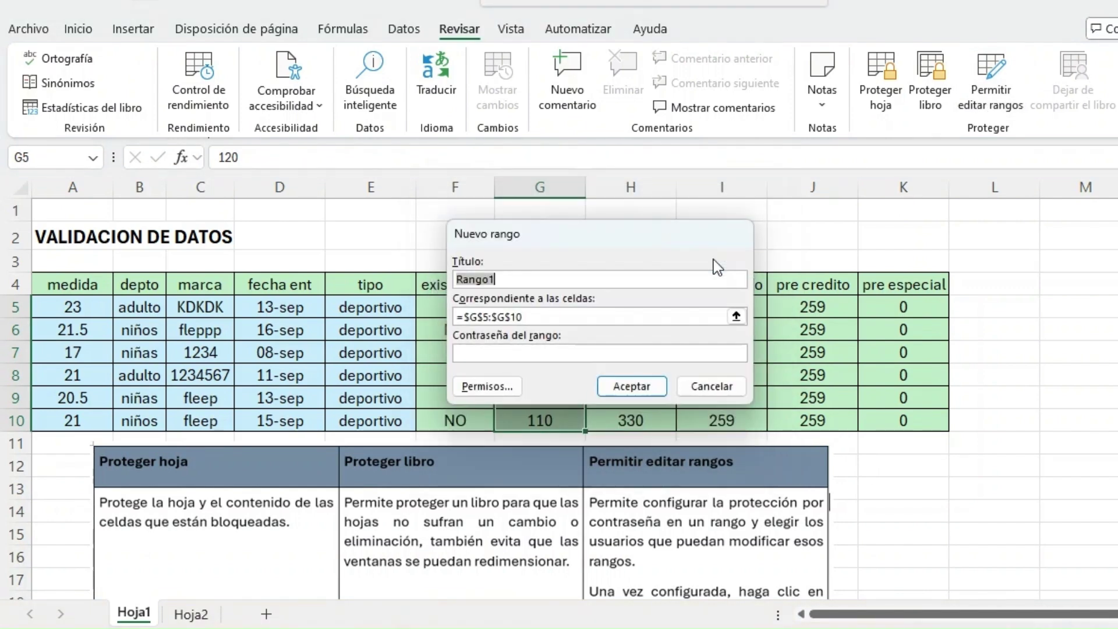
left_click_drag(644, 236, 997, 194)
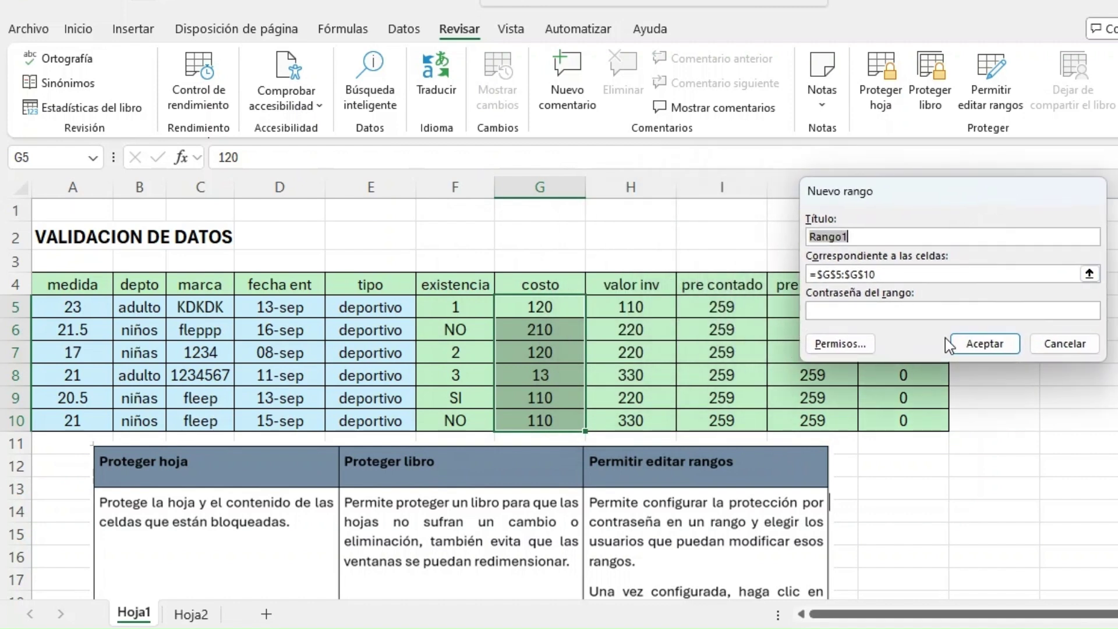
left_click(927, 309)
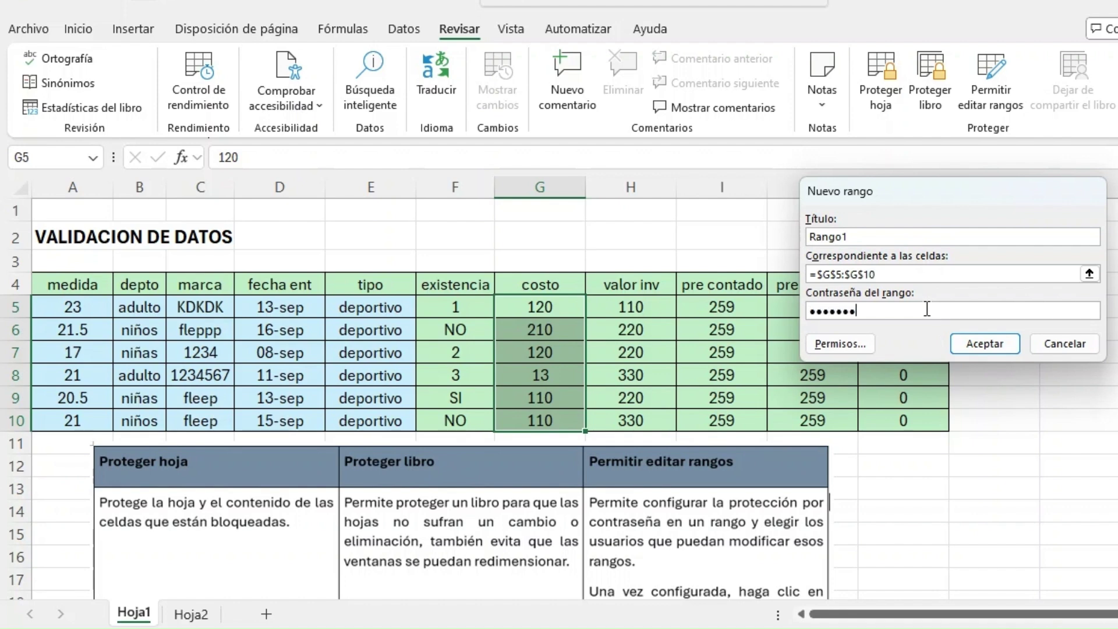
left_click(958, 344)
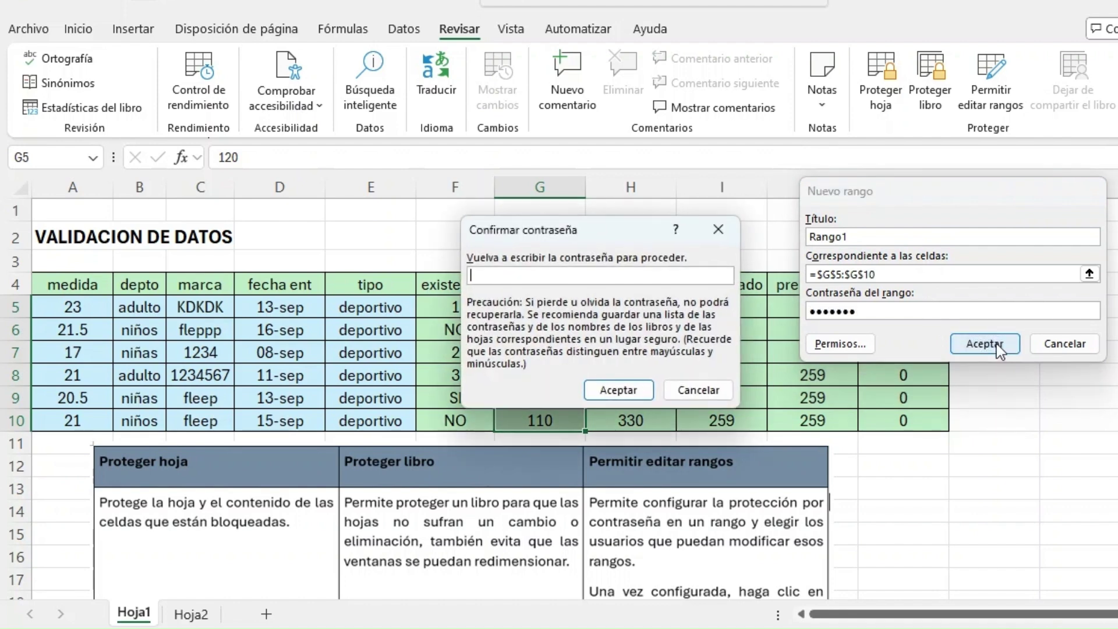
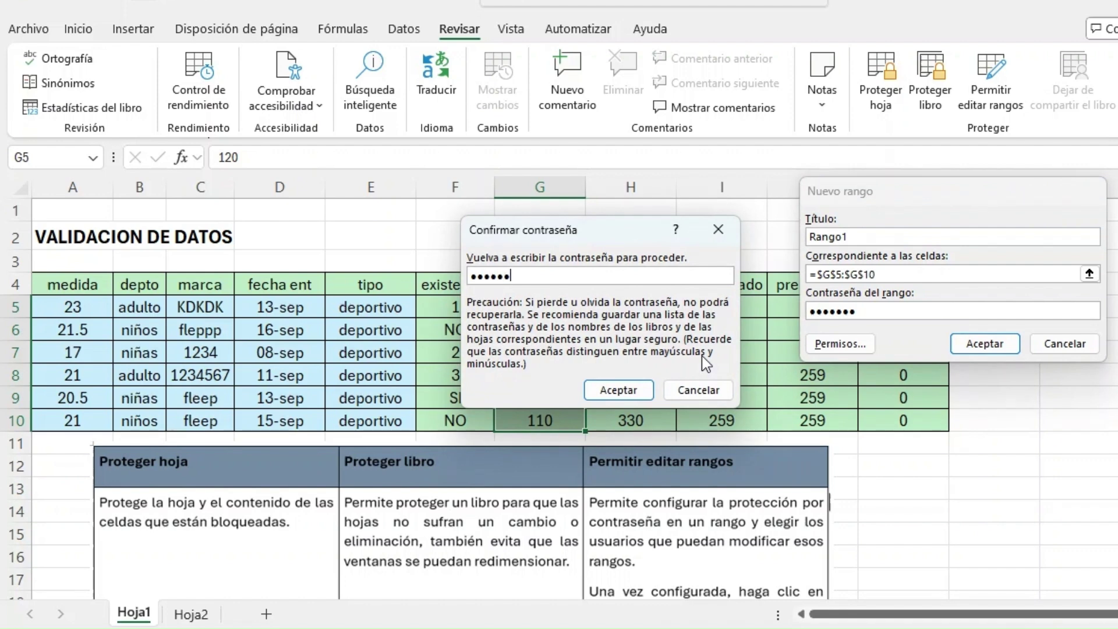
left_click(614, 387)
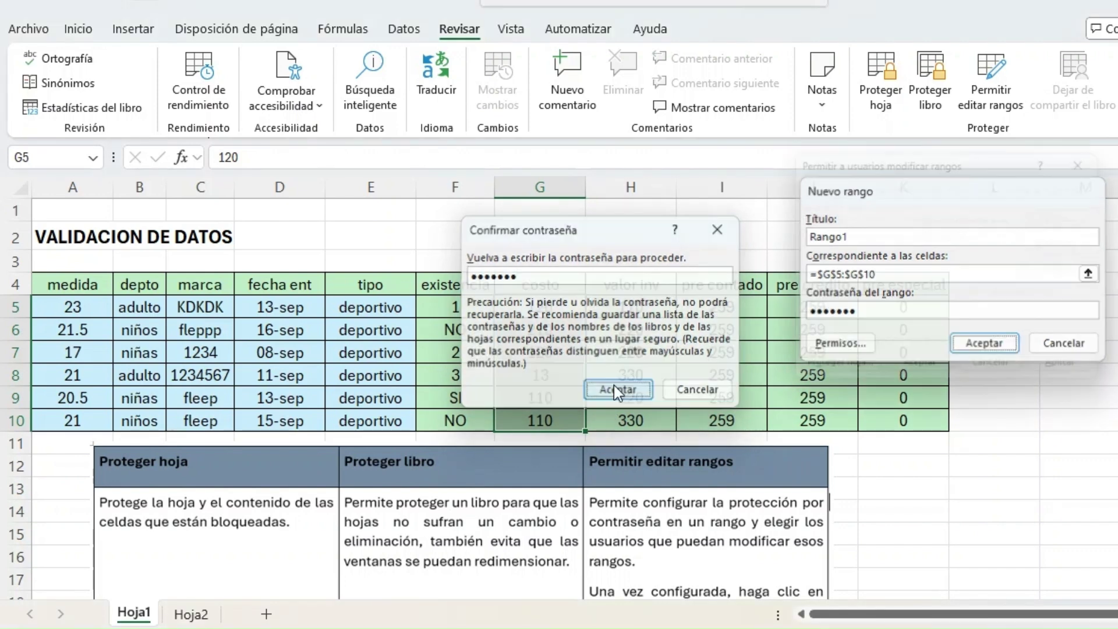
left_click(1088, 380)
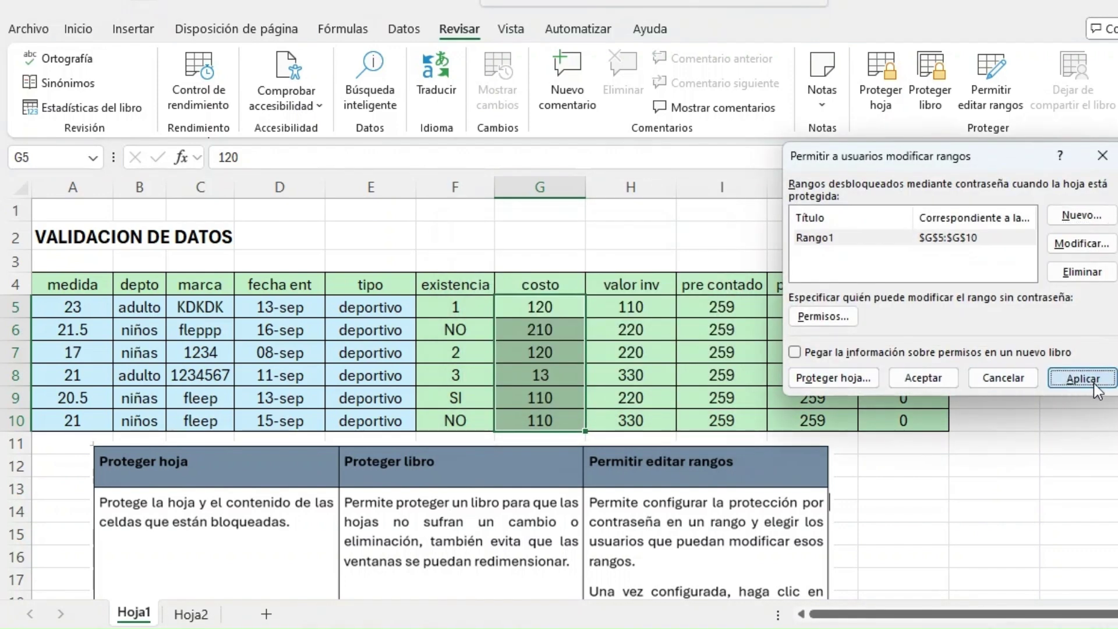
left_click(923, 376)
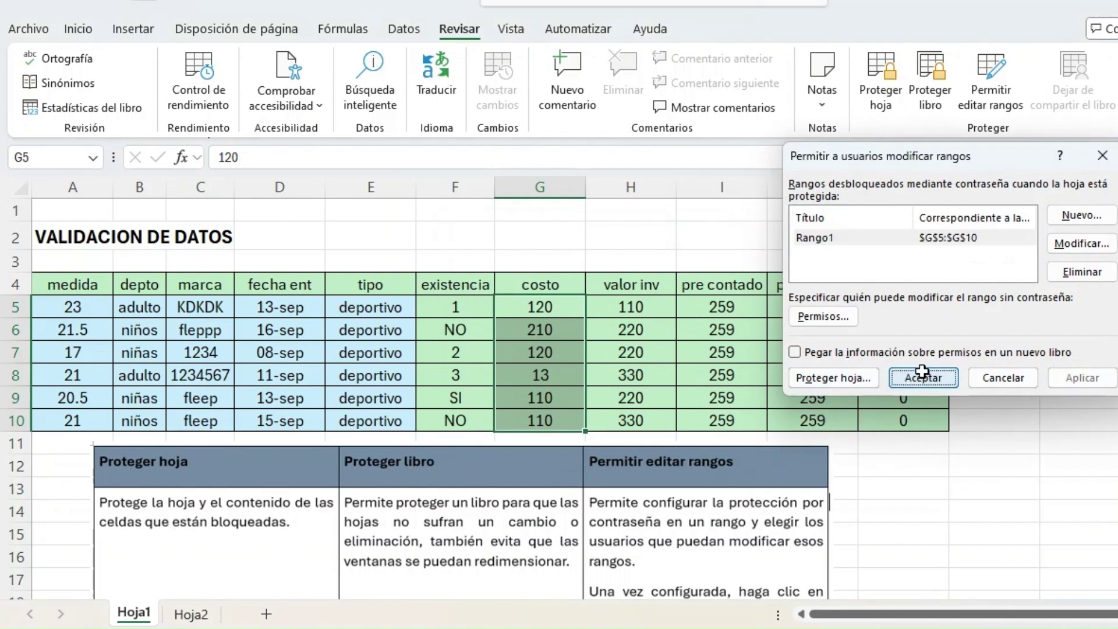
left_click(603, 352)
Step: Protect Hoja1 again with Proteger hoja, entering the sheet password and its confirmation
key("Left")
key("Left")
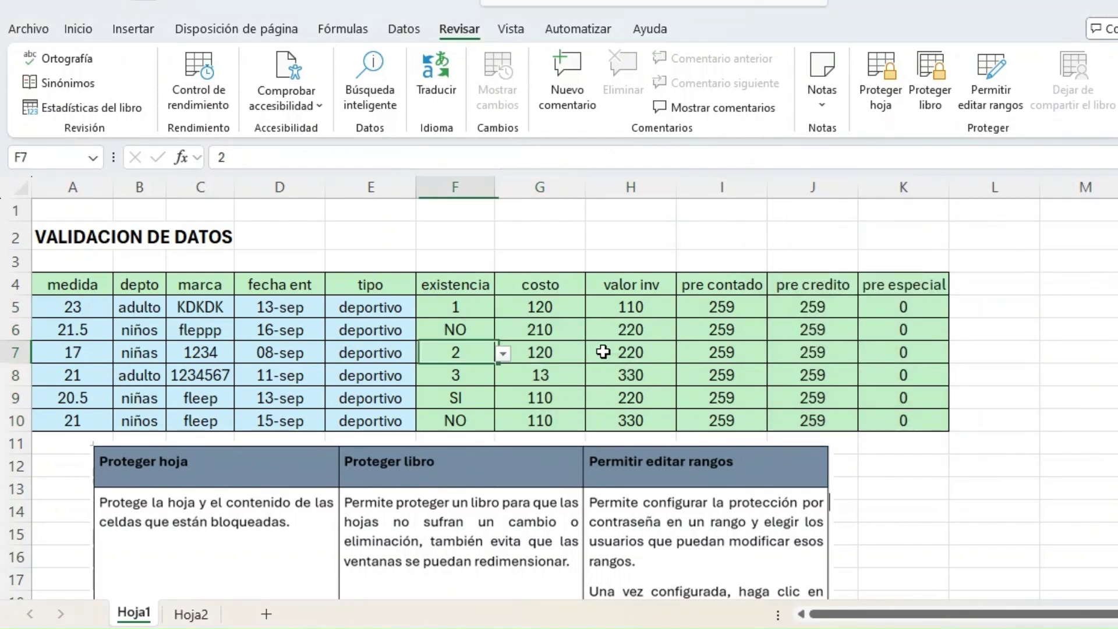
key("Up")
key("Up")
key("Right")
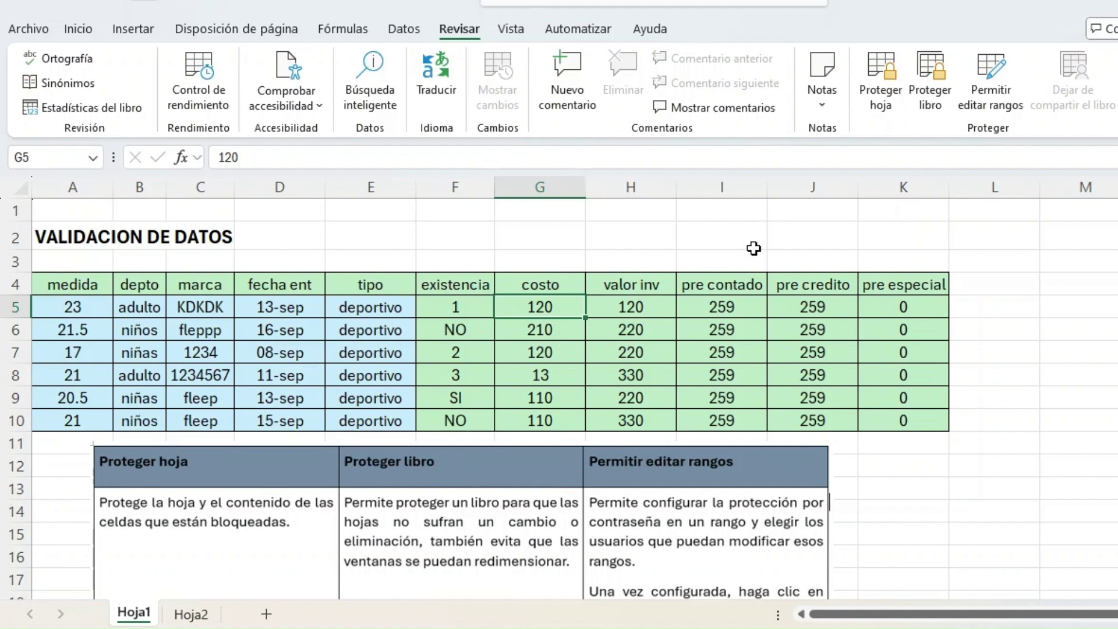
left_click(716, 309)
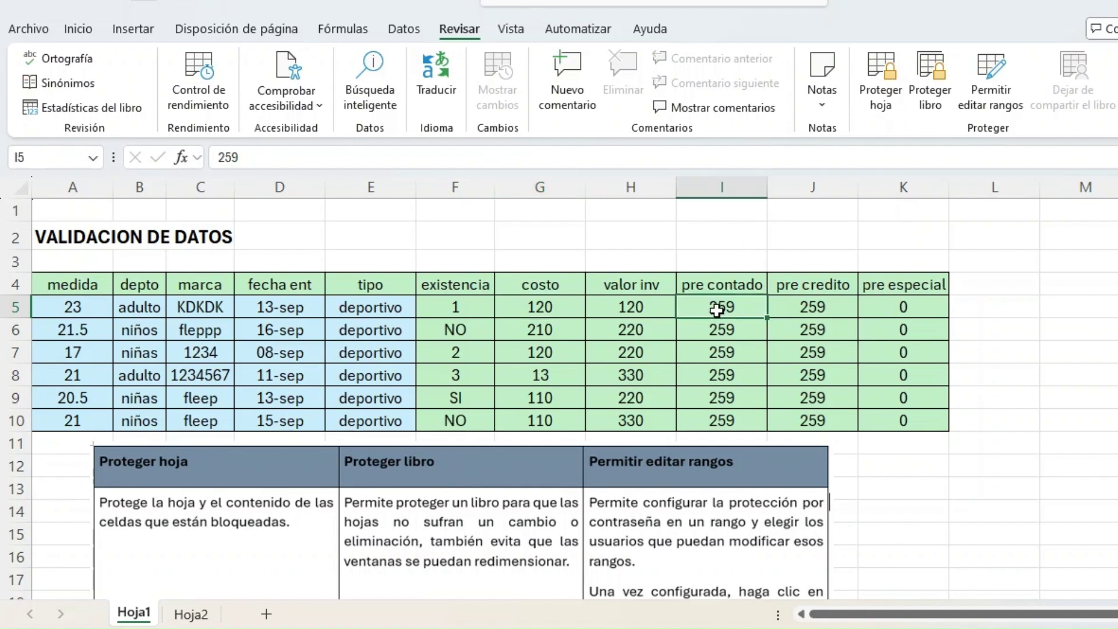
left_click(889, 78)
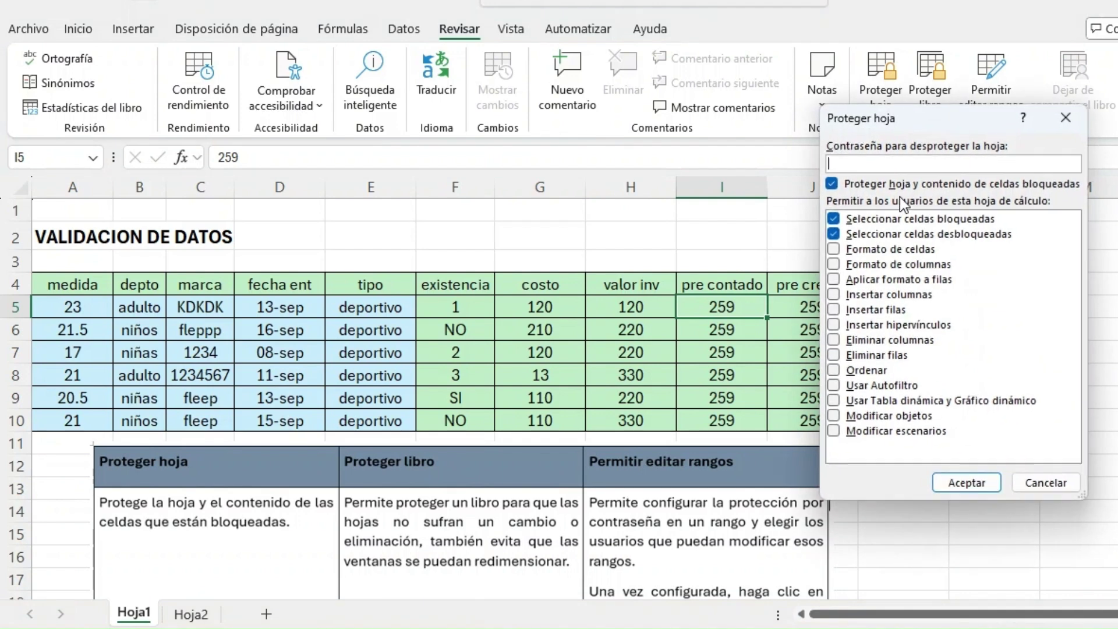
key("Return")
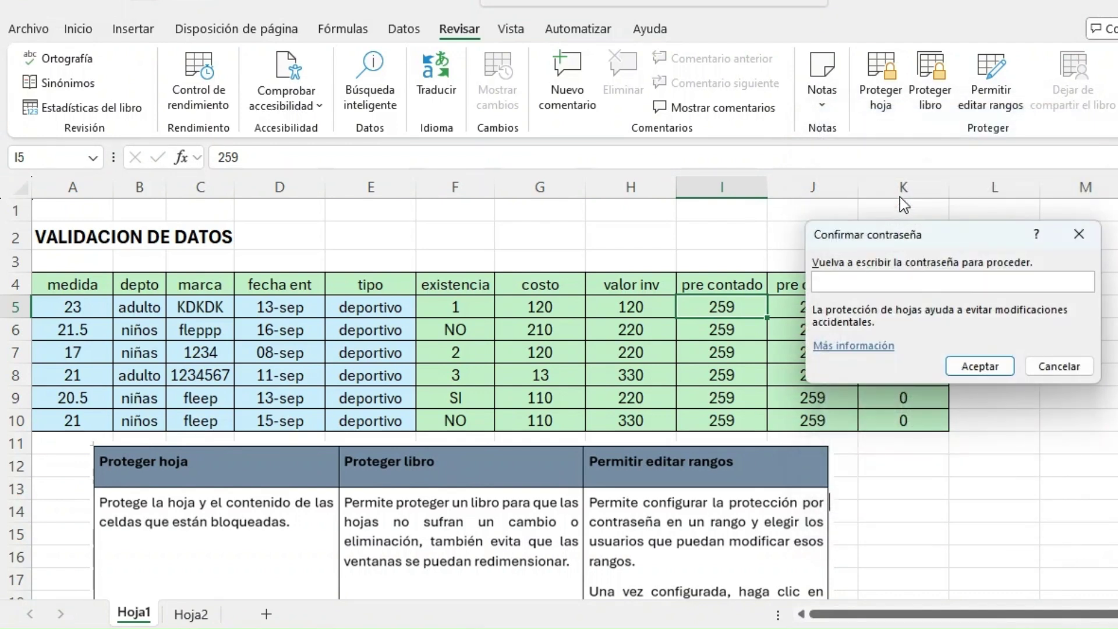
key("Return")
Step: Try editing costo cell G5 and cancel the Desbloquear rango prompt that appears
left_click(553, 400)
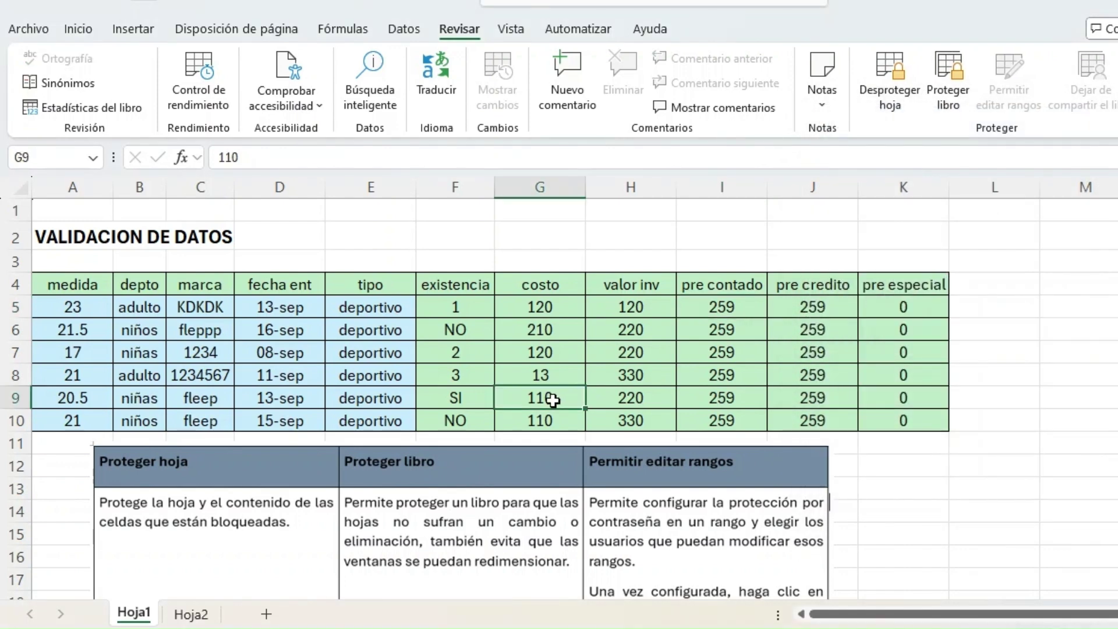
key("Left")
key("Left")
key("Up")
key("Up")
key("Up")
key("Right")
key("Right")
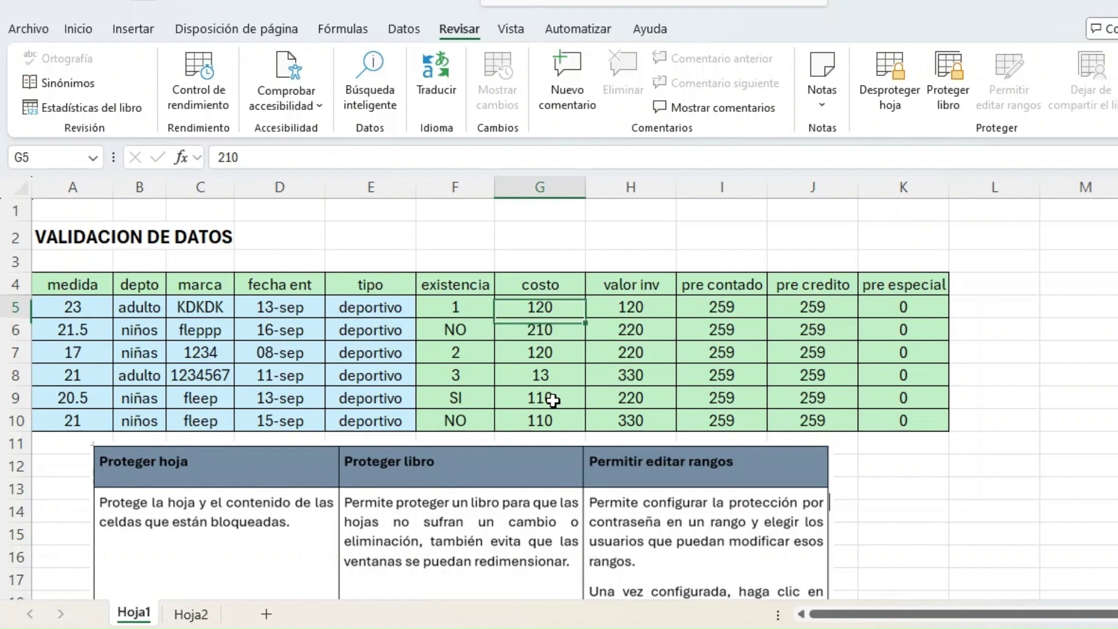
key("Up")
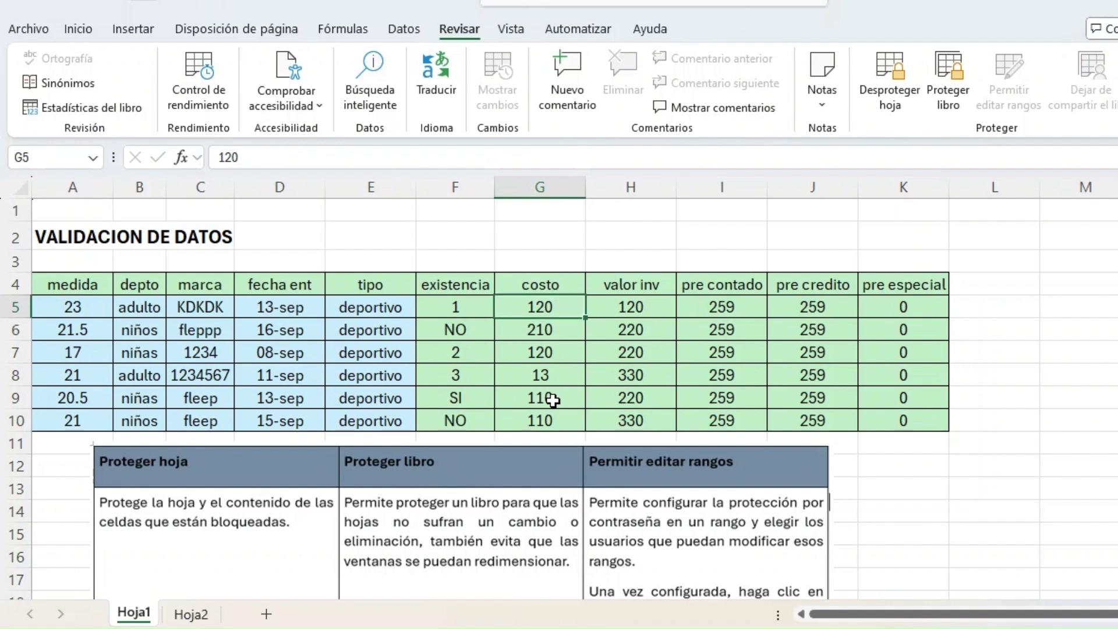
key("F2")
type("1")
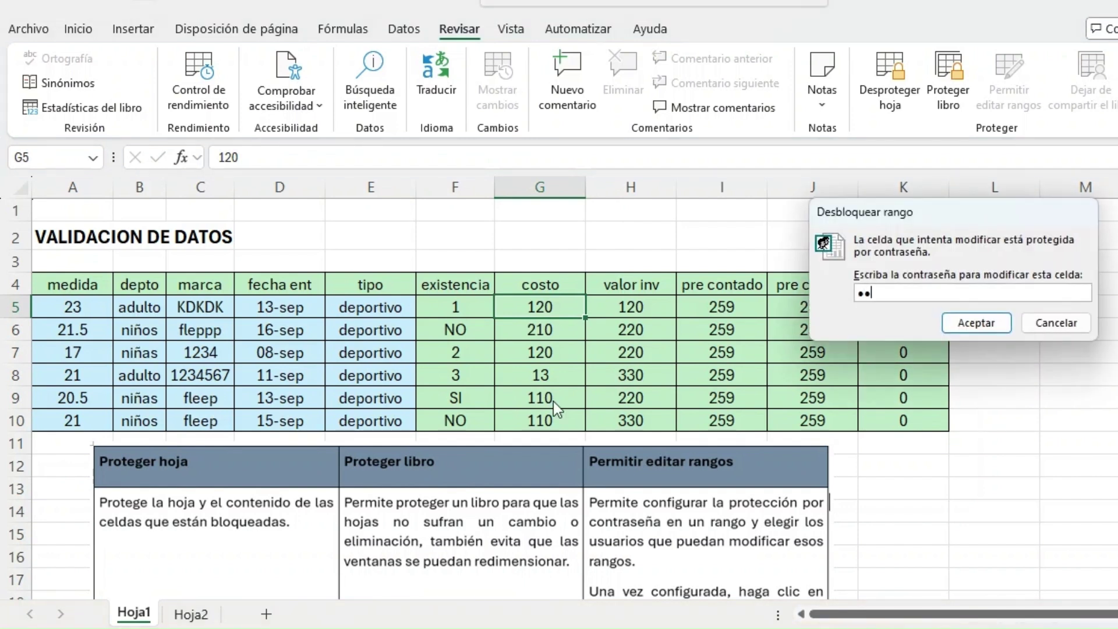
key("BackSpace")
left_click_drag(1019, 225, 683, 140)
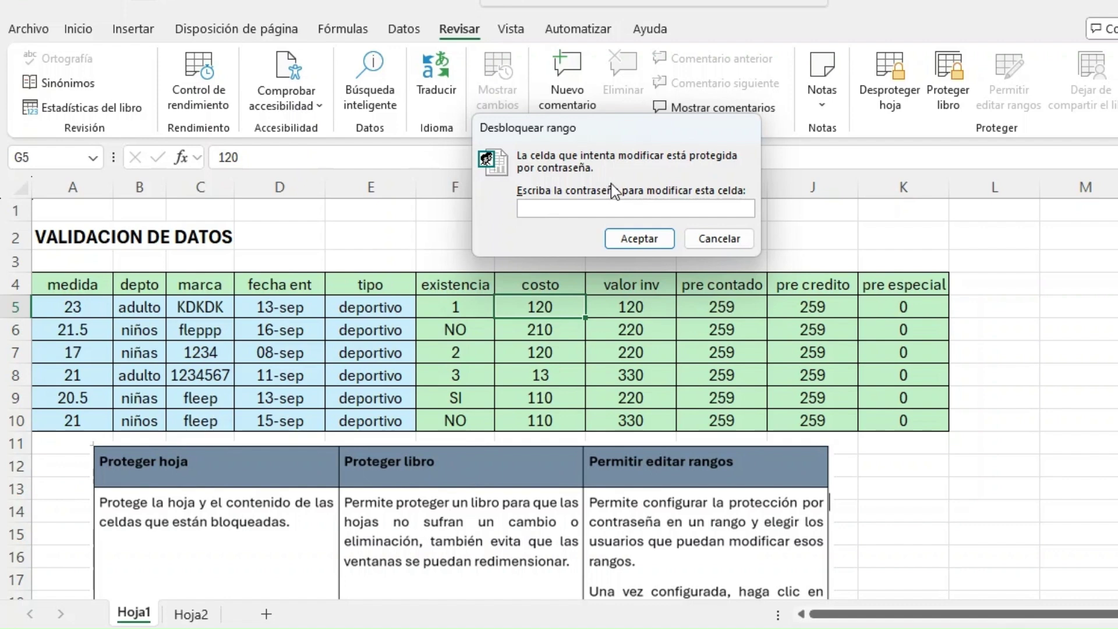
left_click(690, 238)
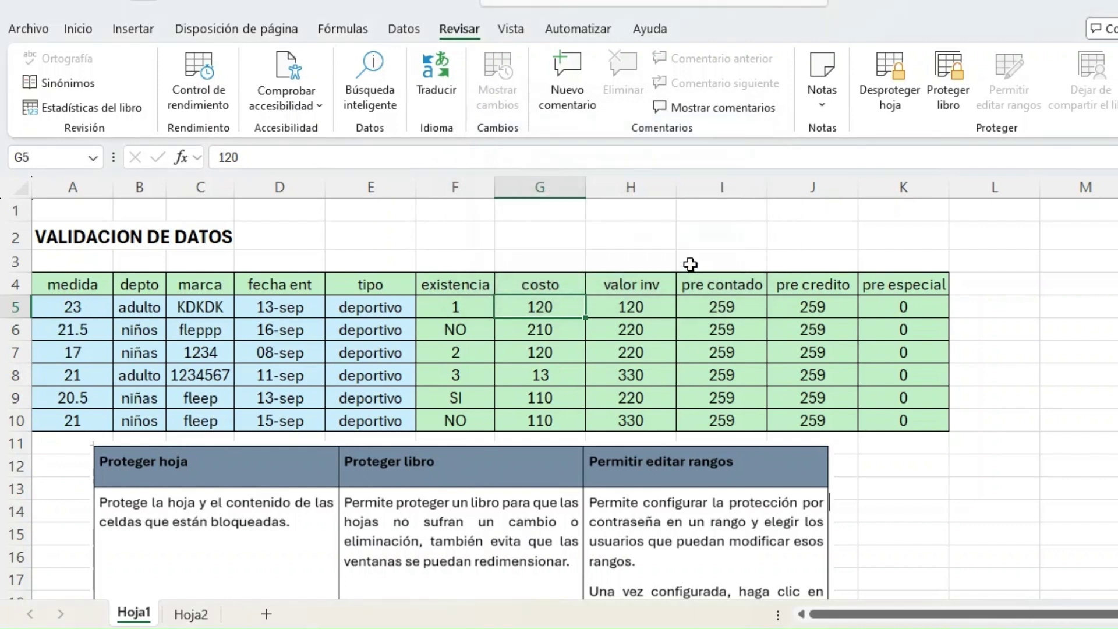
Step: Try editing locked cells H5 and I5, dismissing each protected-sheet warning
left_click(636, 309)
double_click(637, 309)
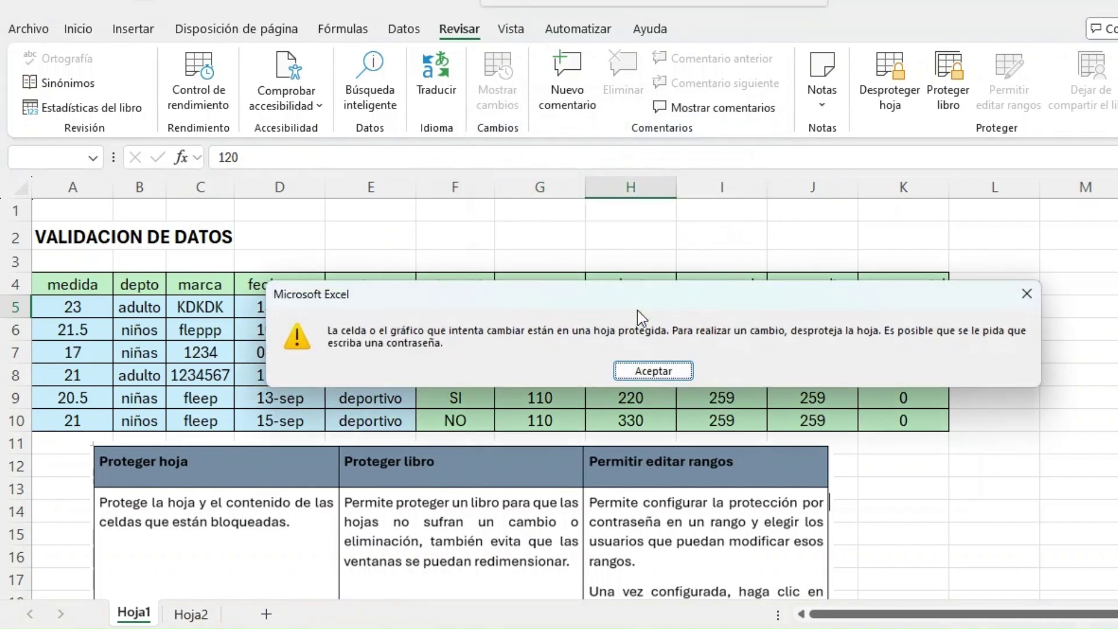
key("Return")
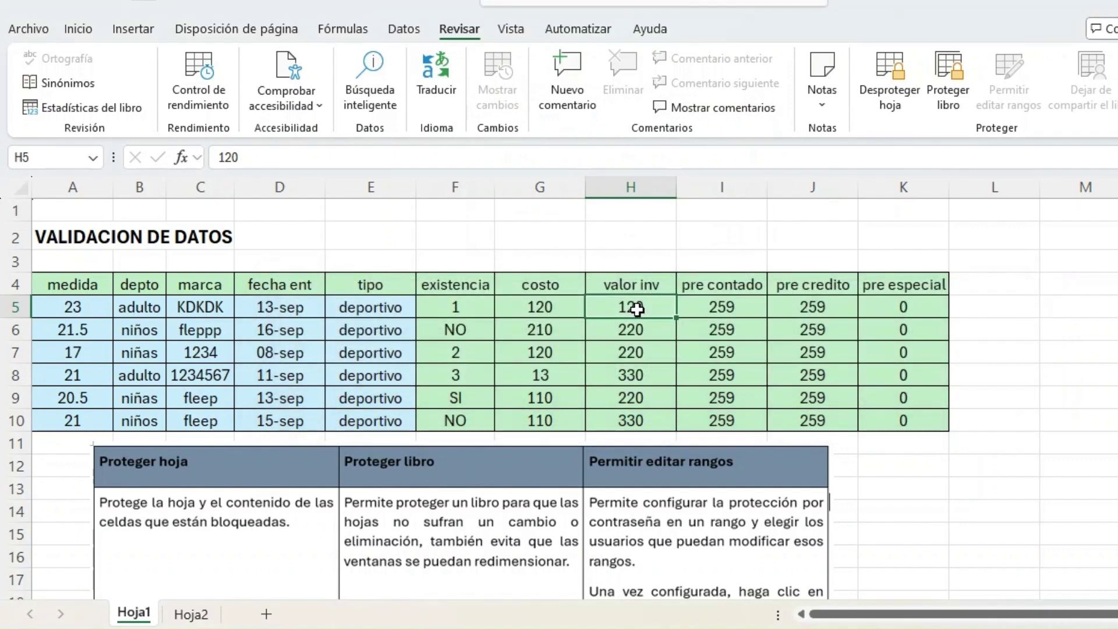
key("Right")
key("F2")
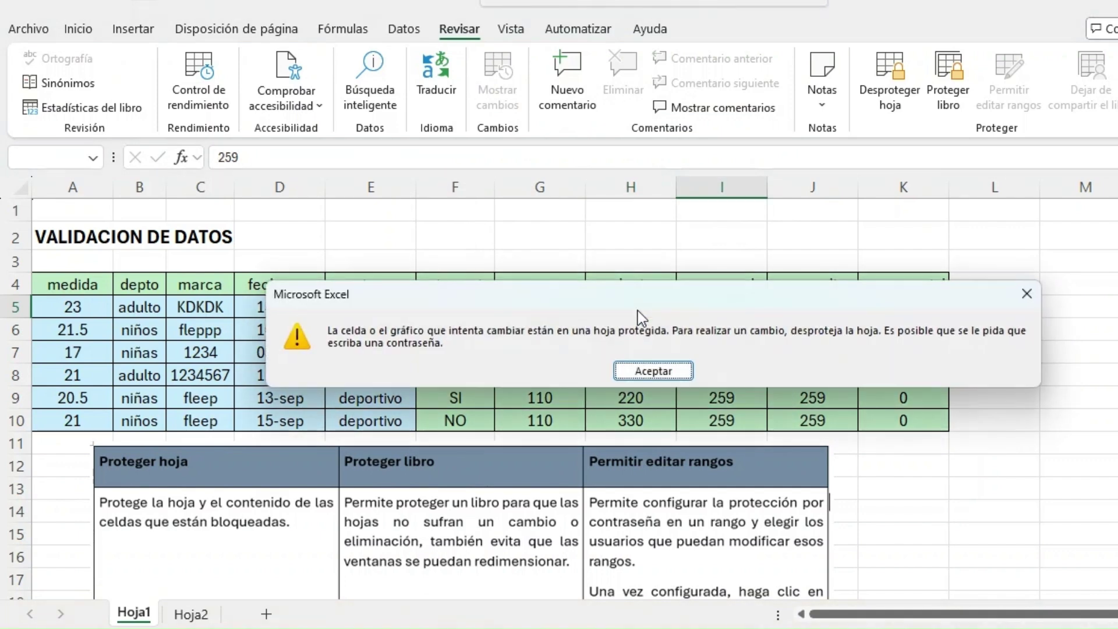
key("Return")
Step: Attempt to unlock G5 with an incorrect range password to get the error
key("Left")
key("Left")
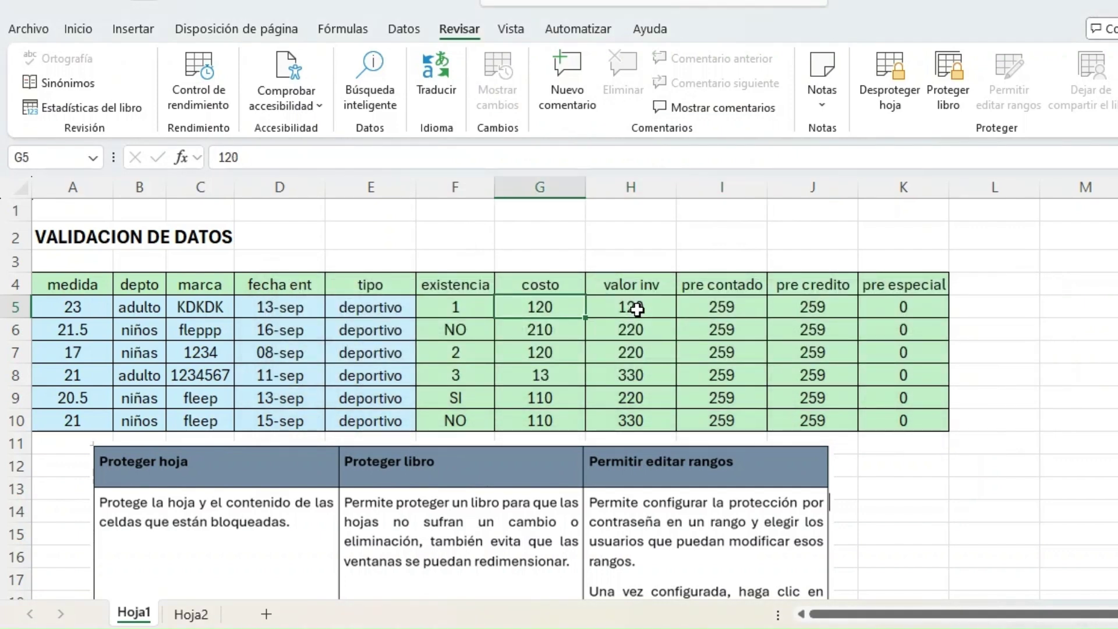
key("F2")
type("12")
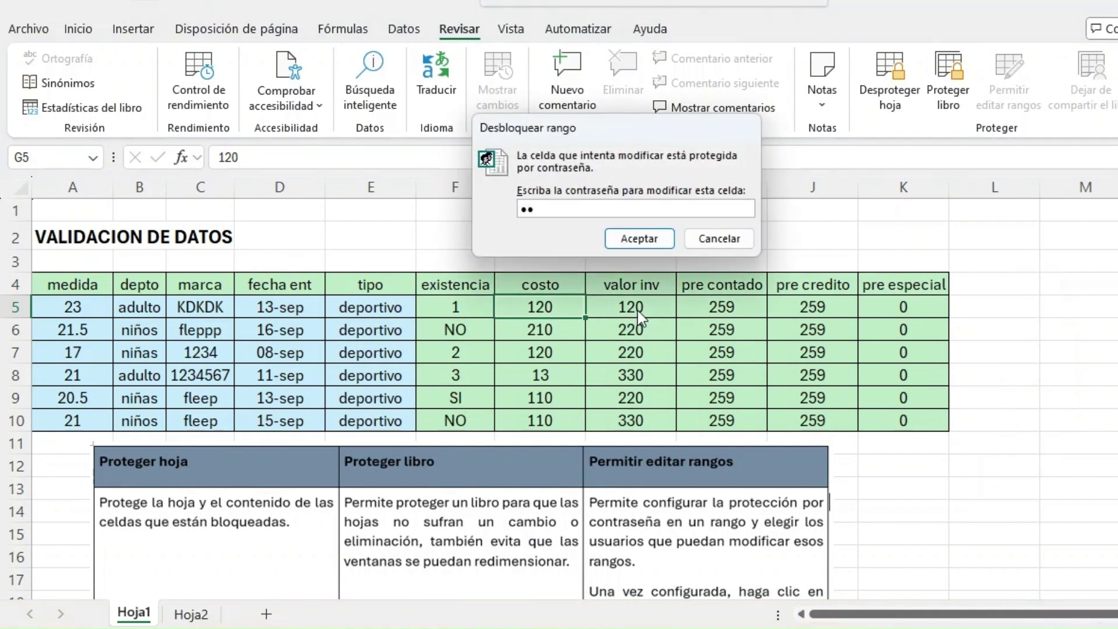
key("BackSpace")
key("BackSpace")
left_click(647, 245)
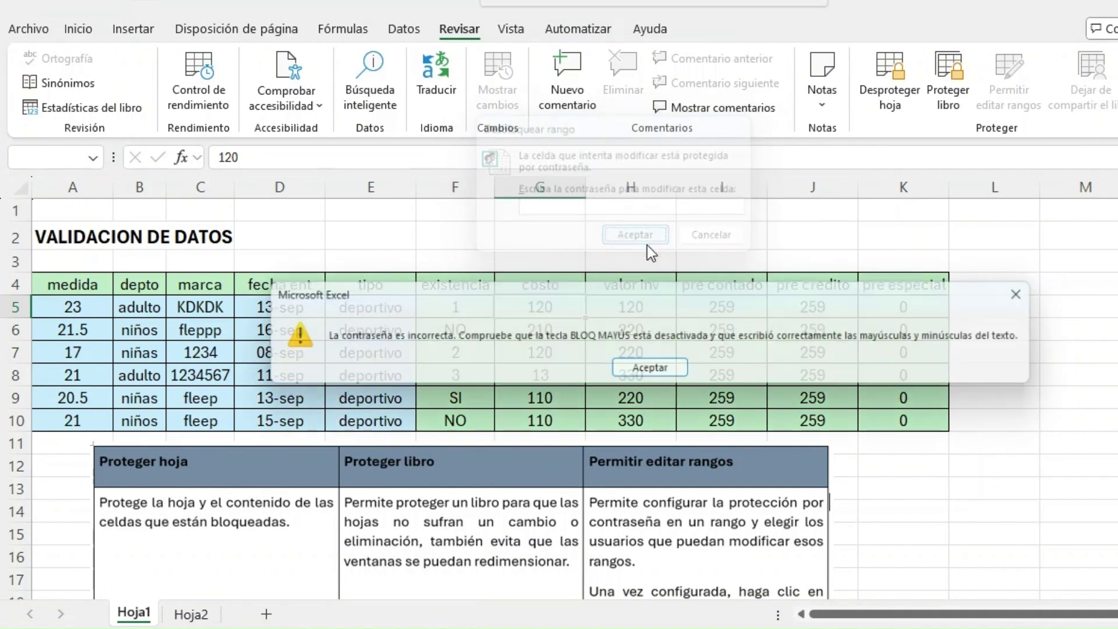